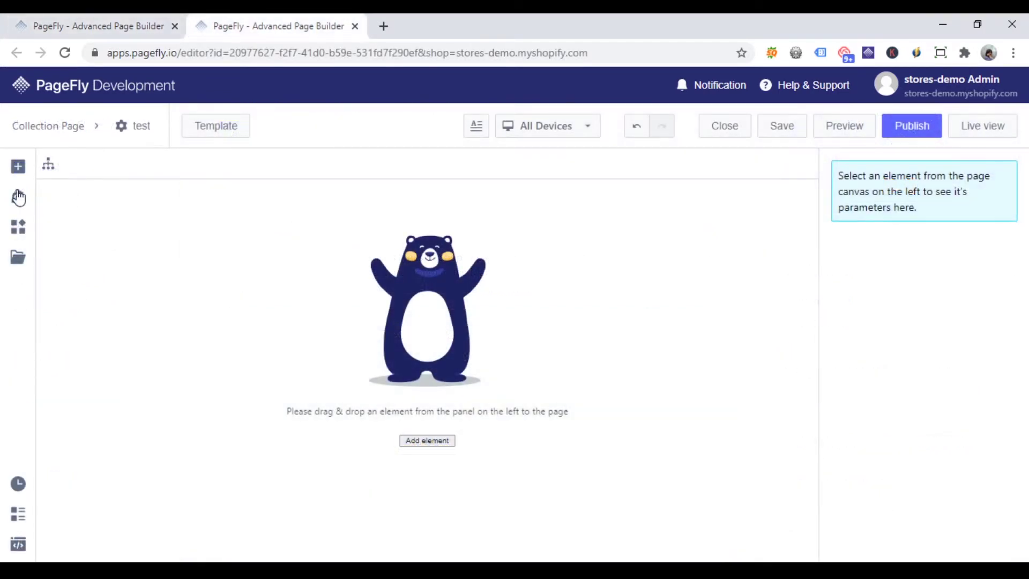
Drop a grid-layout Product List of four shirts onto the empty 'test' page
{"action": "left_click", "coordinate": [18, 201]}
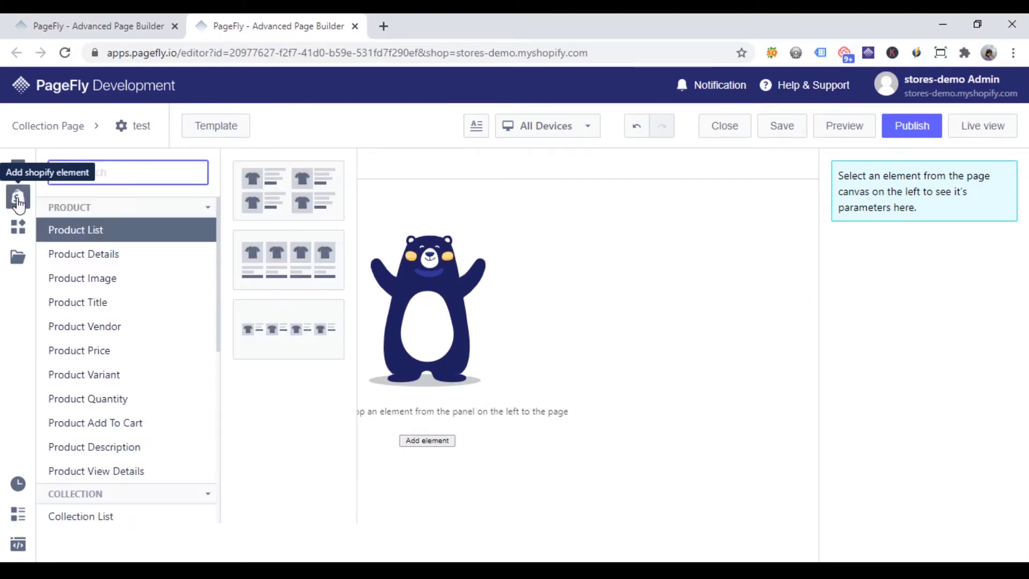
{"action": "left_click", "coordinate": [158, 237]}
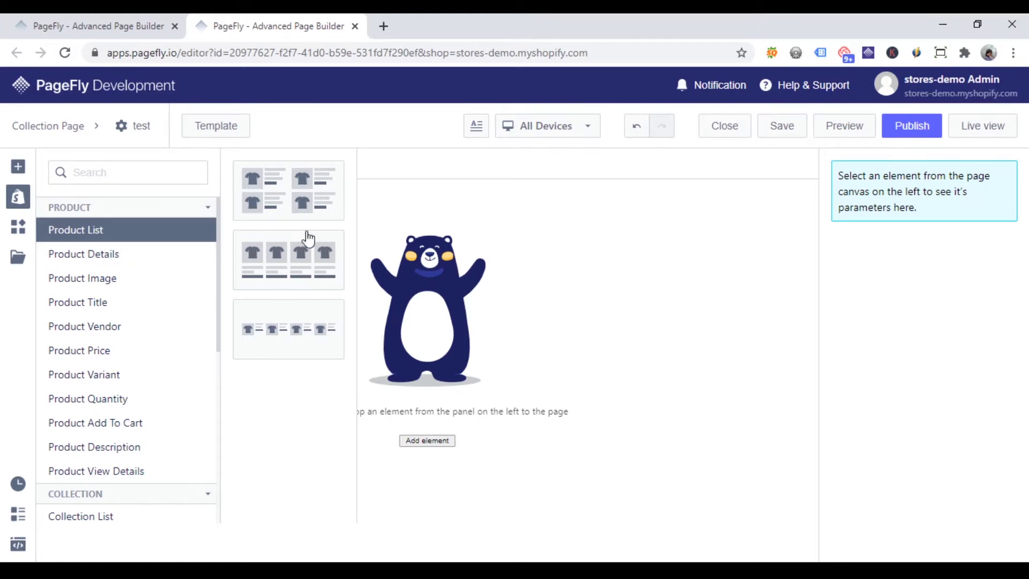
{"action": "left_click_drag", "start_coordinate": [288, 261], "coordinate": [450, 365]}
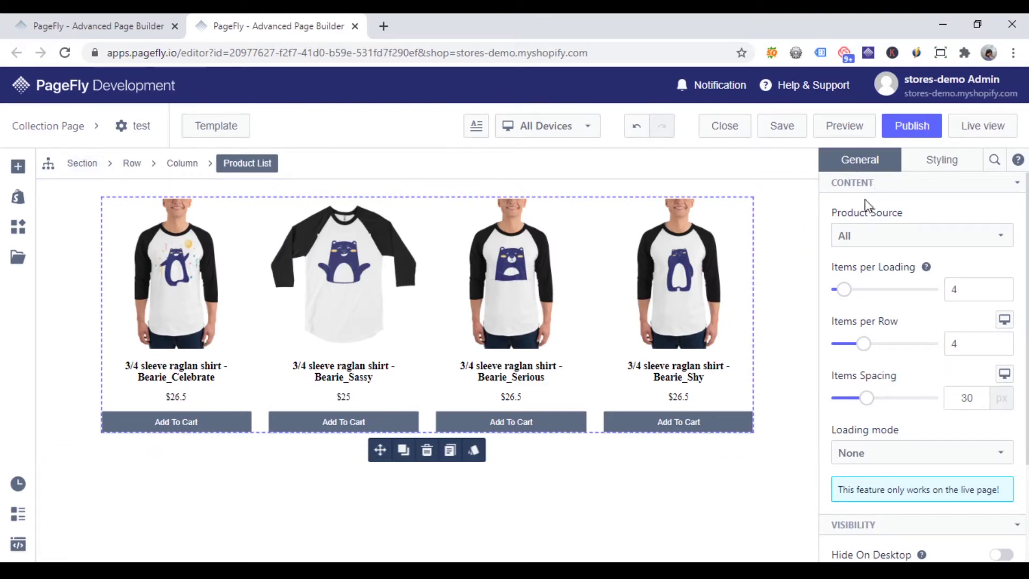
Set the Product Source to the Custom Collection 'Bearie T-Shirts'
{"action": "left_click", "coordinate": [973, 249]}
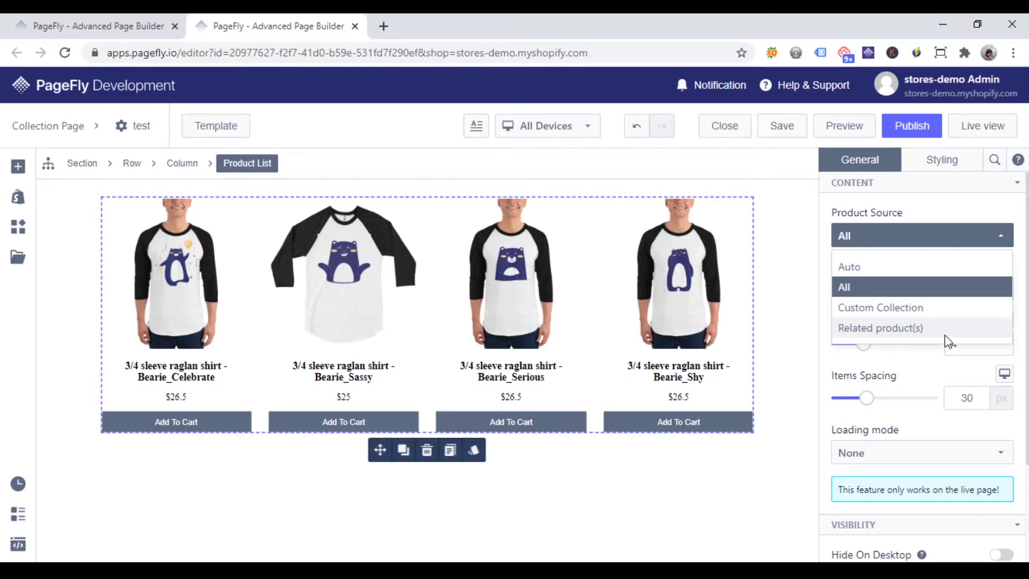
{"action": "left_click", "coordinate": [898, 310]}
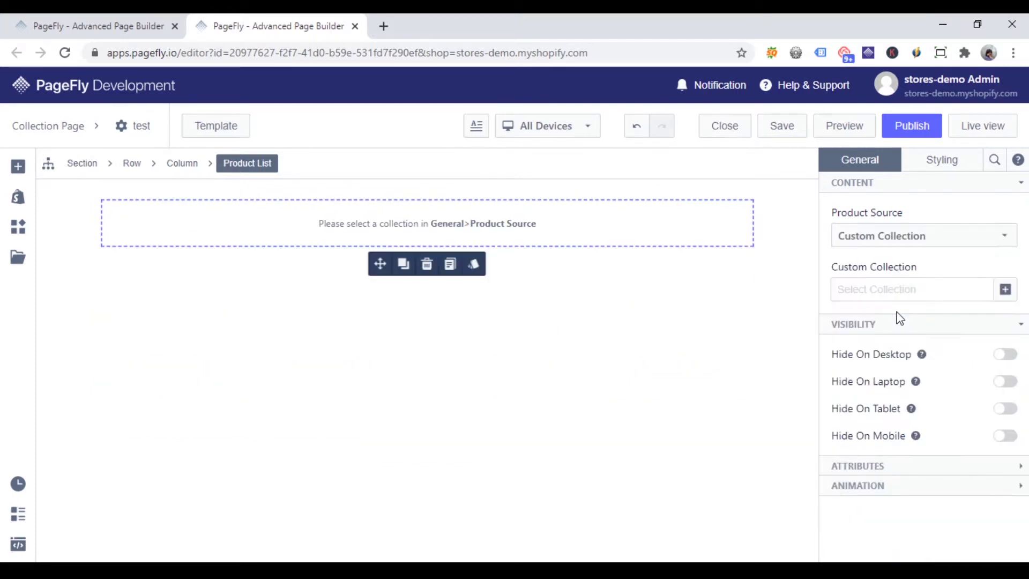
{"action": "left_click", "coordinate": [1006, 290]}
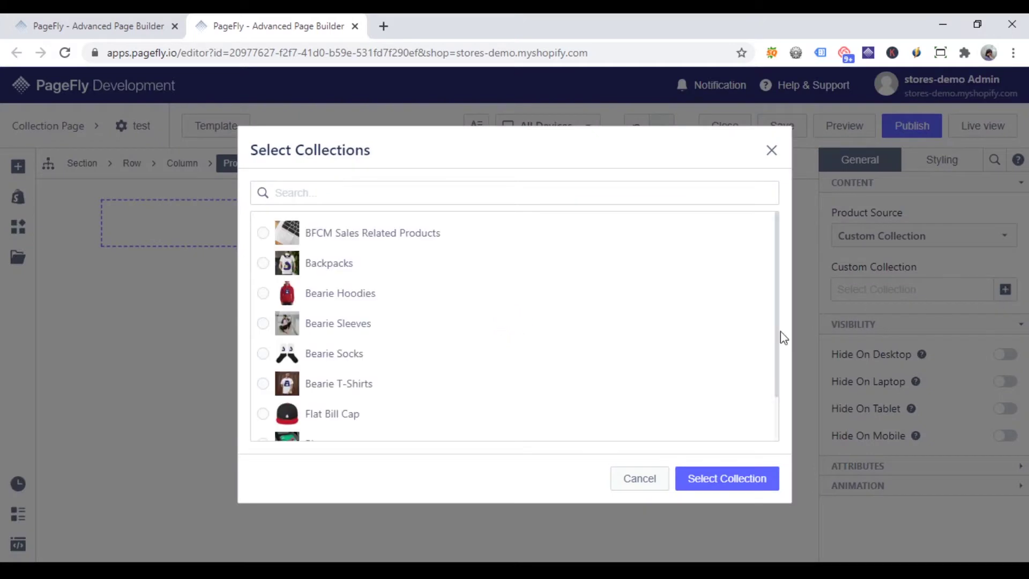
{"action": "left_click", "coordinate": [262, 384]}
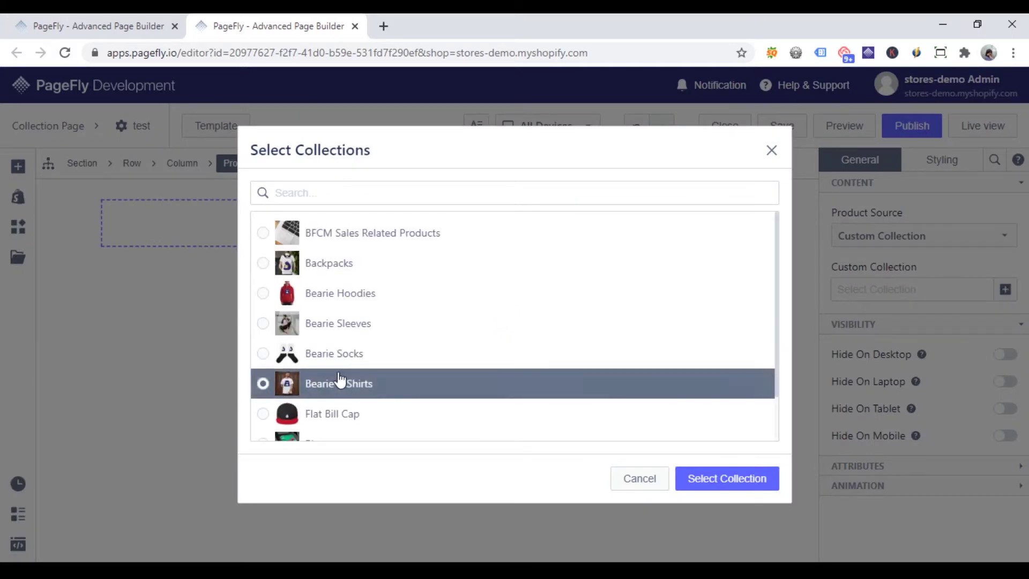
{"action": "left_click", "coordinate": [716, 479]}
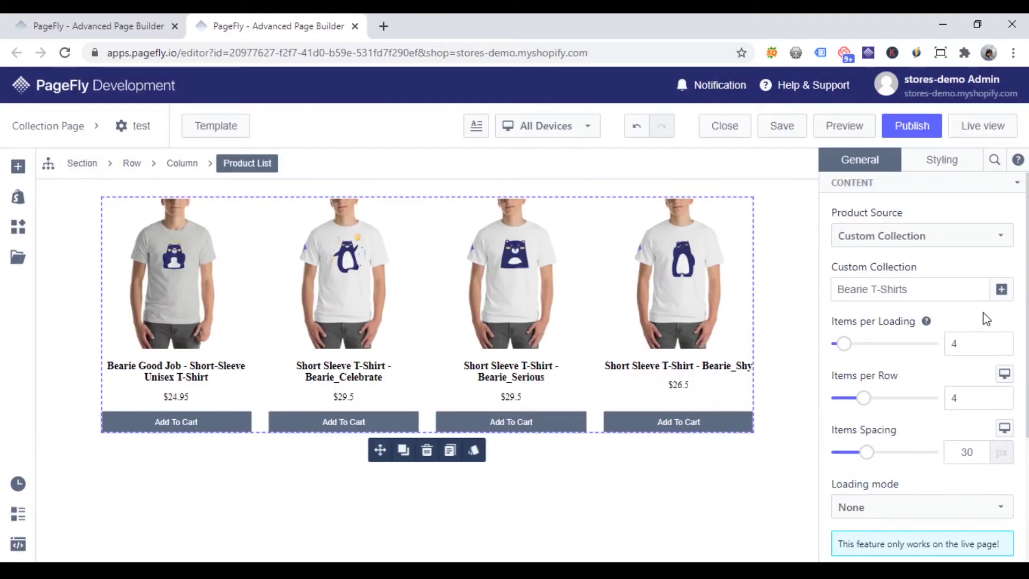
Nudge Items per Loading up and back to 4, then bring up the Loading mode choices
{"action": "scroll", "coordinate": [986, 333], "scroll_direction": "down", "scroll_amount": 3}
{"action": "scroll", "coordinate": [976, 359], "scroll_direction": "up", "scroll_amount": 3}
{"action": "left_click_drag", "start_coordinate": [844, 344], "coordinate": [855, 343]}
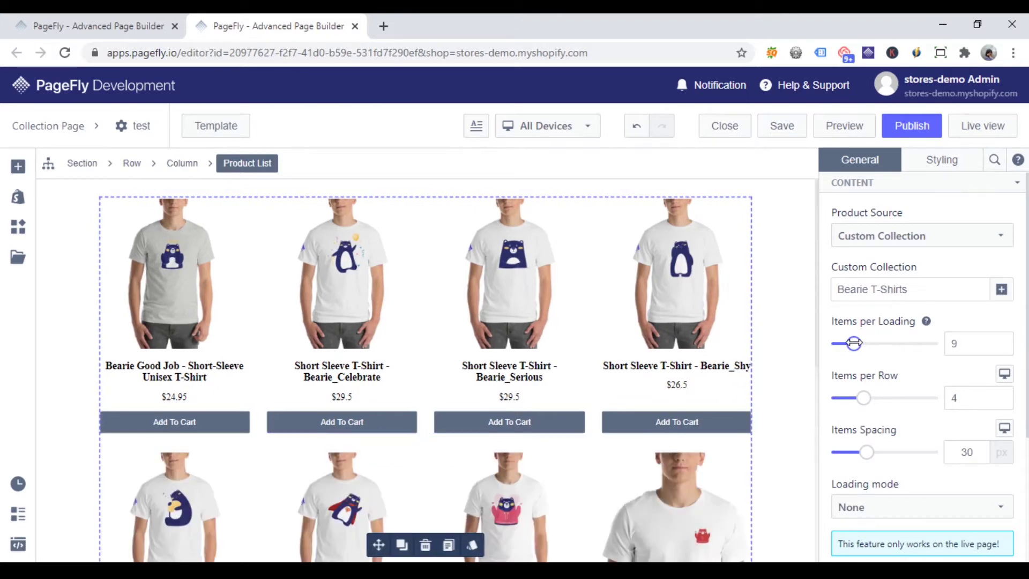
{"action": "left_click_drag", "start_coordinate": [854, 343], "coordinate": [844, 343]}
{"action": "scroll", "coordinate": [946, 407], "scroll_direction": "down", "scroll_amount": 3}
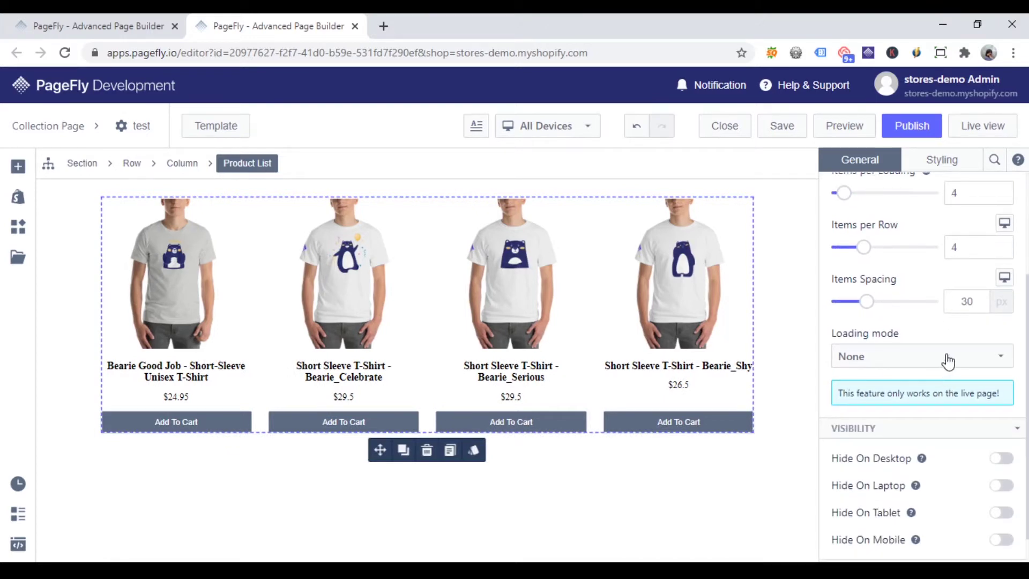
{"action": "scroll", "coordinate": [934, 346], "scroll_direction": "up", "scroll_amount": 2}
{"action": "scroll", "coordinate": [933, 375], "scroll_direction": "down", "scroll_amount": 2}
{"action": "left_click", "coordinate": [926, 357]}
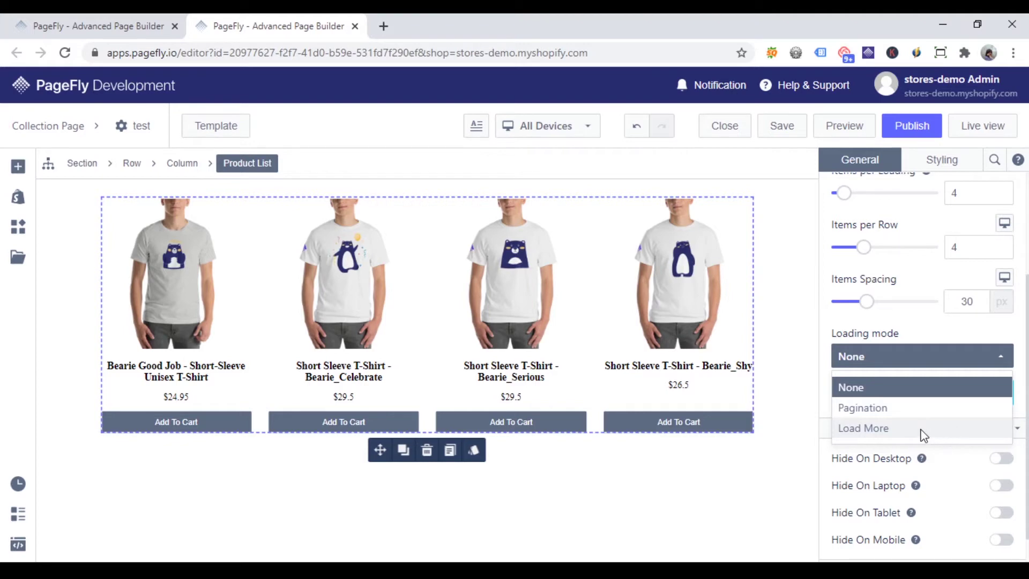
Switch loading to Pagination, keep four items per row and set spacing to 29 px
{"action": "left_click", "coordinate": [890, 408]}
{"action": "scroll", "coordinate": [862, 276], "scroll_direction": "up", "scroll_amount": 1}
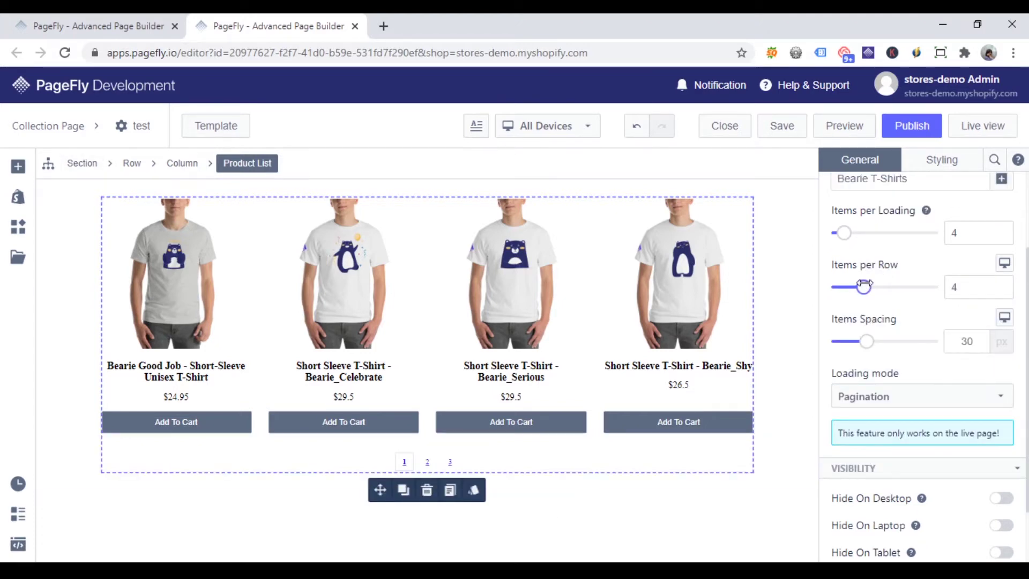
{"action": "scroll", "coordinate": [873, 288], "scroll_direction": "up", "scroll_amount": 2}
{"action": "mouse_move", "coordinate": [864, 361]}
{"action": "left_mouse_down"}
{"action": "mouse_move", "coordinate": [873, 363]}
{"action": "mouse_move", "coordinate": [856, 368]}
{"action": "left_mouse_up"}
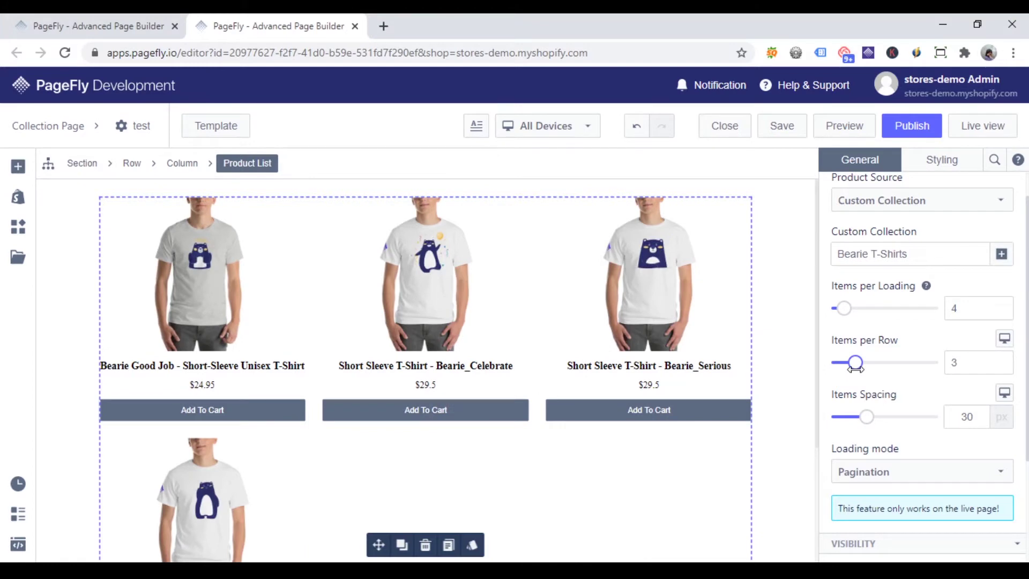
{"action": "left_click_drag", "start_coordinate": [857, 364], "coordinate": [863, 364]}
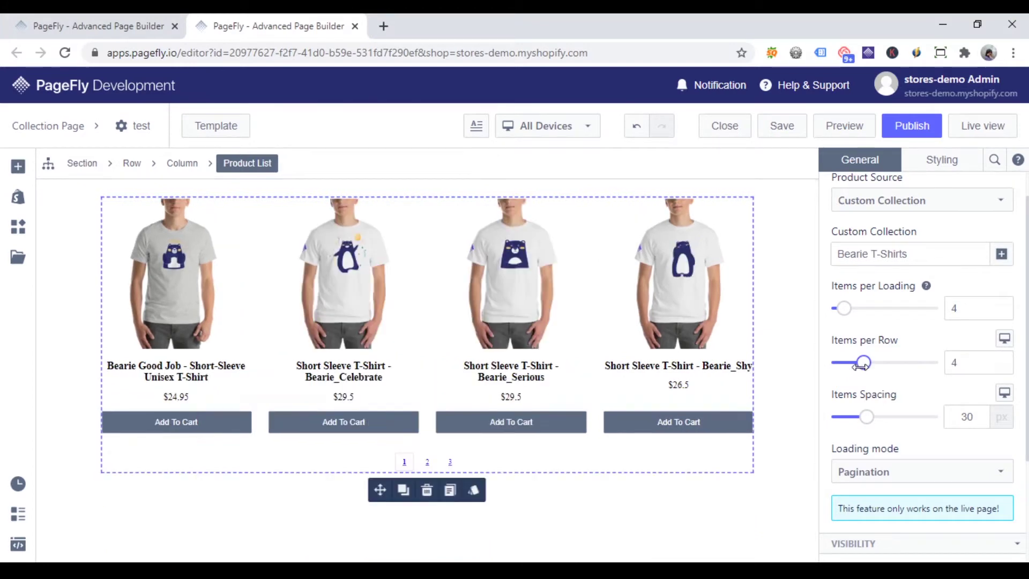
{"action": "left_click_drag", "start_coordinate": [867, 418], "coordinate": [865, 376]}
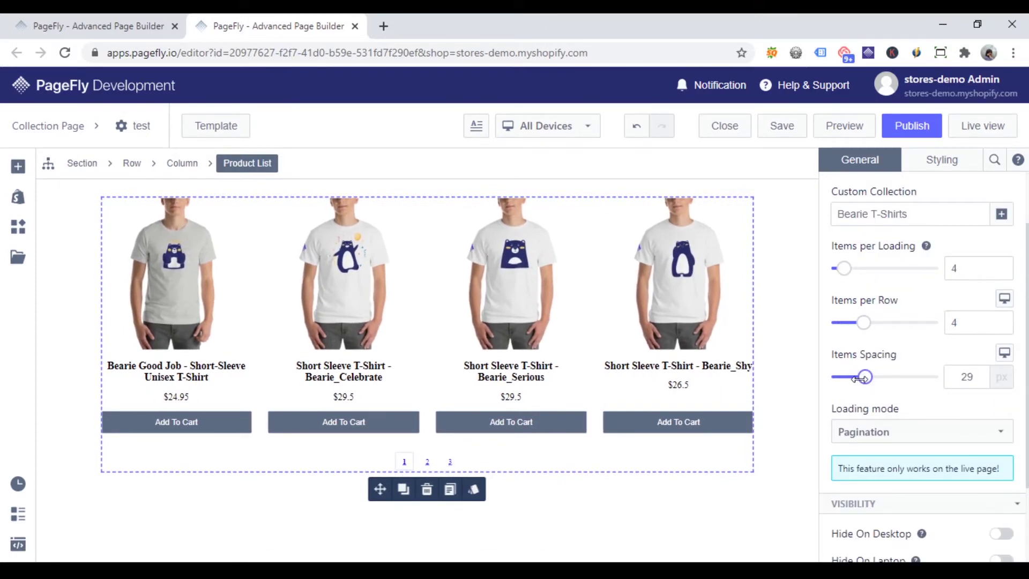
Select the first product image and review its default image source, leaving it unchanged
{"action": "left_click", "coordinate": [185, 294]}
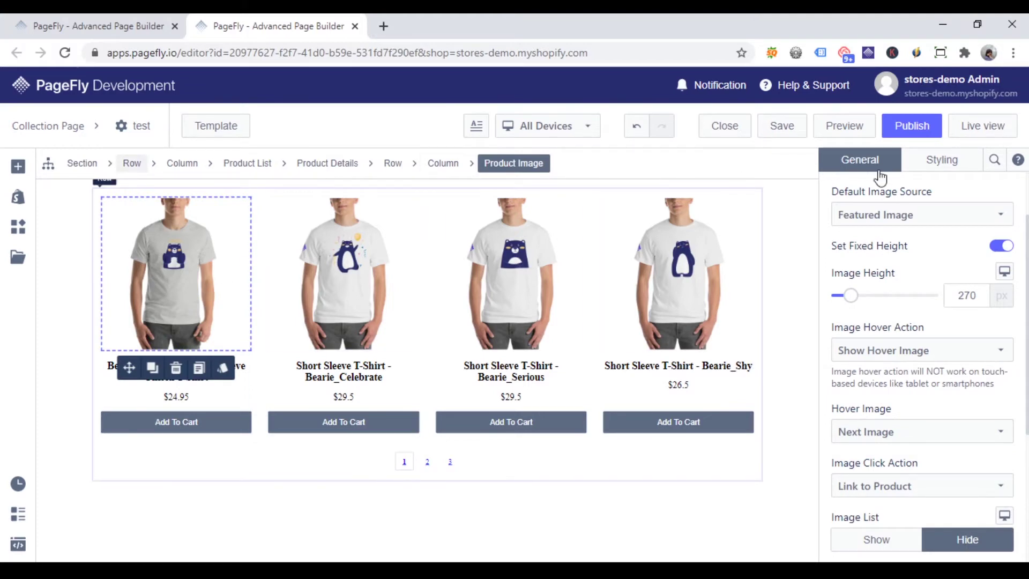
{"action": "left_click", "coordinate": [967, 217]}
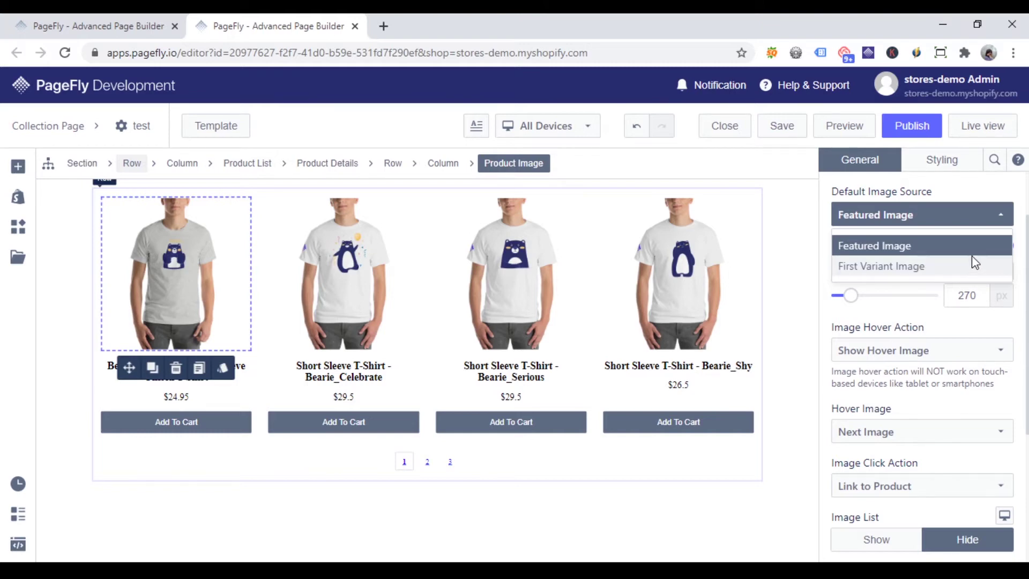
{"action": "key", "text": "Escape"}
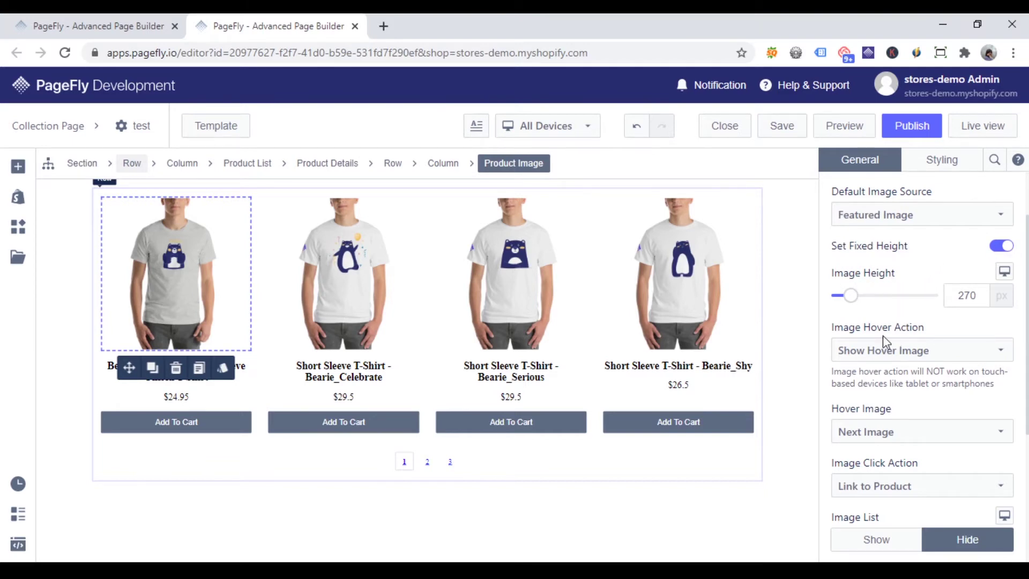
{"action": "scroll", "coordinate": [922, 383], "scroll_direction": "down", "scroll_amount": 1}
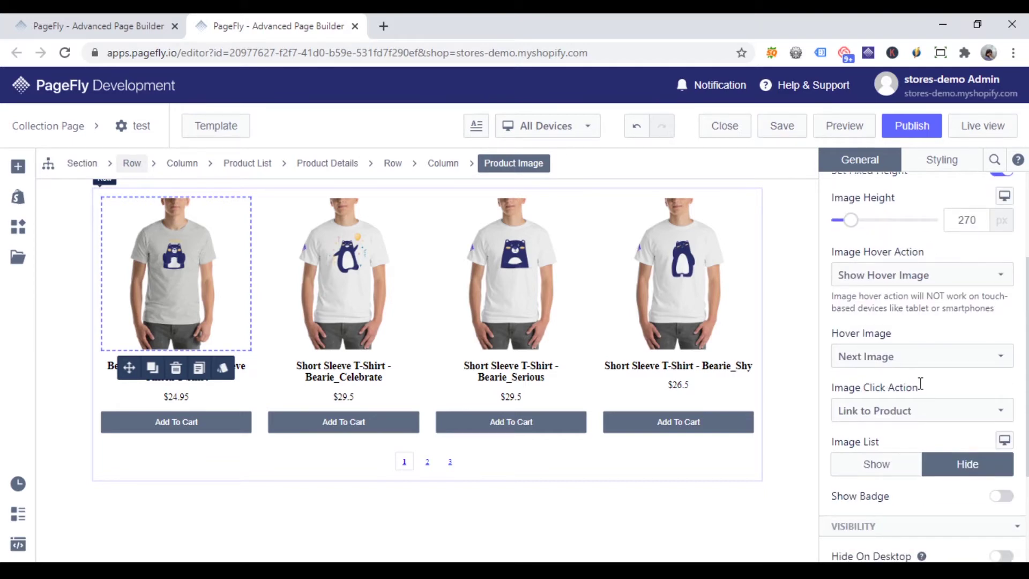
{"action": "scroll", "coordinate": [920, 413], "scroll_direction": "down", "scroll_amount": 1}
{"action": "left_click", "coordinate": [889, 397]}
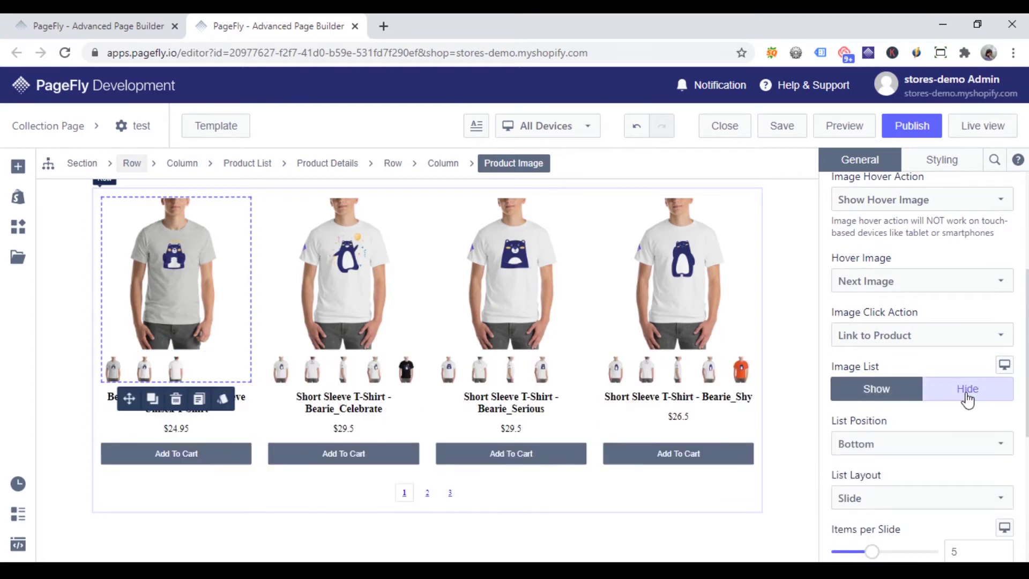
{"action": "left_click", "coordinate": [967, 399]}
Keep next-image on hover and product-page links on click, and set Image List to Show
{"action": "scroll", "coordinate": [960, 375], "scroll_direction": "up", "scroll_amount": 1}
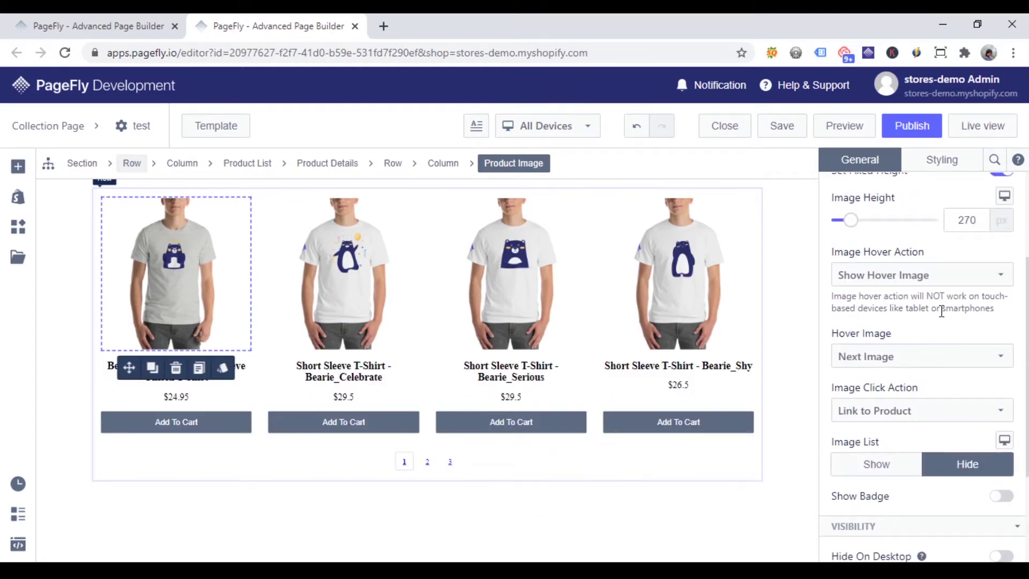
{"action": "left_click", "coordinate": [959, 279]}
{"action": "left_click", "coordinate": [950, 352]}
{"action": "left_click", "coordinate": [953, 410]}
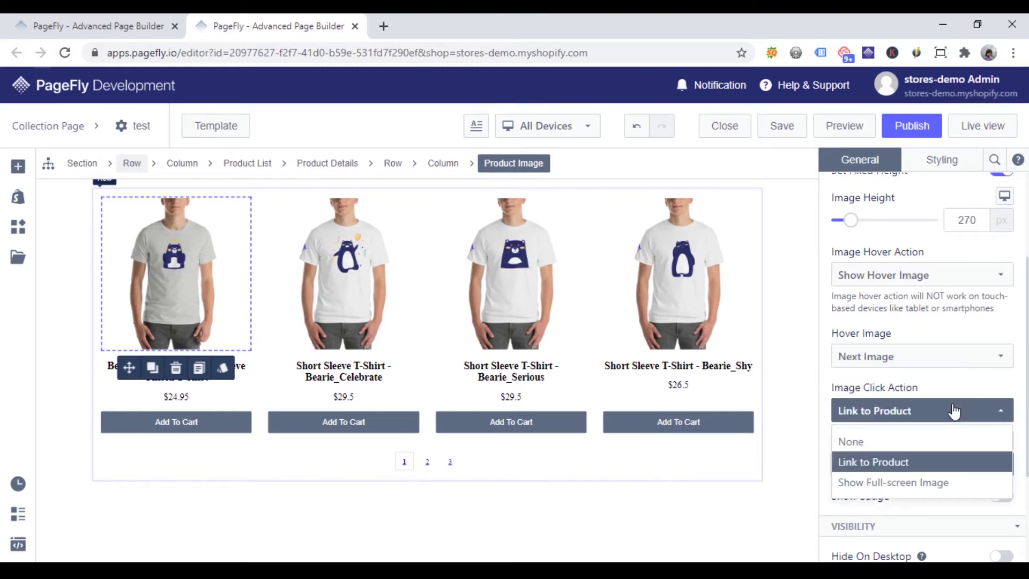
{"action": "left_click", "coordinate": [934, 460]}
{"action": "scroll", "coordinate": [940, 434], "scroll_direction": "down", "scroll_amount": 1}
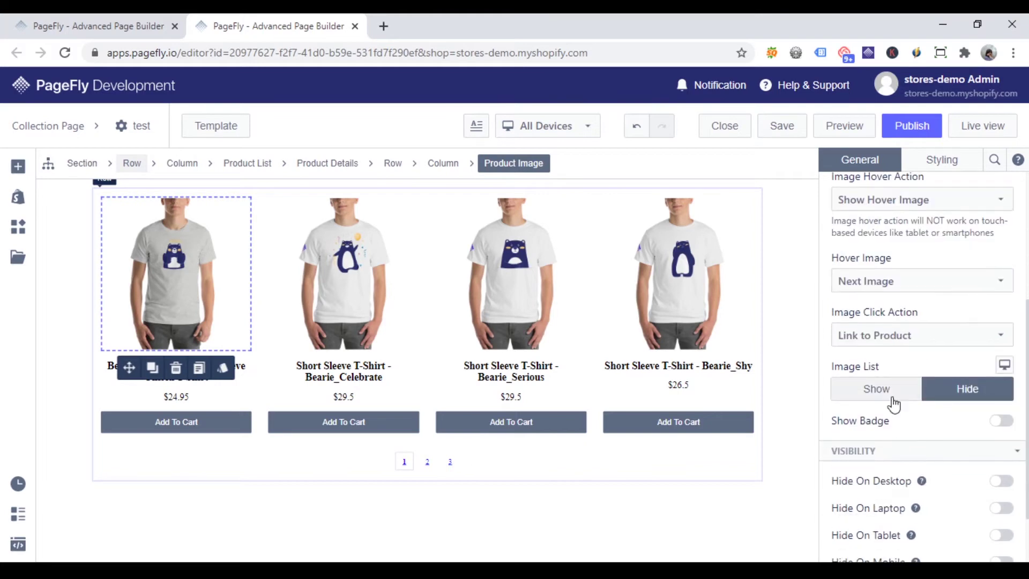
{"action": "left_click", "coordinate": [892, 392]}
{"action": "scroll", "coordinate": [892, 392], "scroll_direction": "down", "scroll_amount": 1}
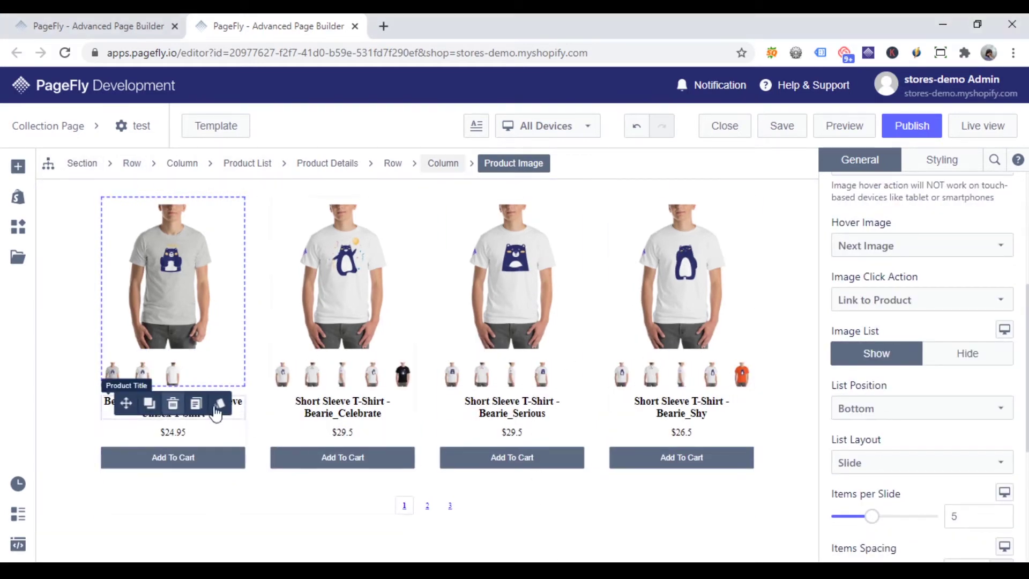
{"action": "left_click", "coordinate": [381, 409]}
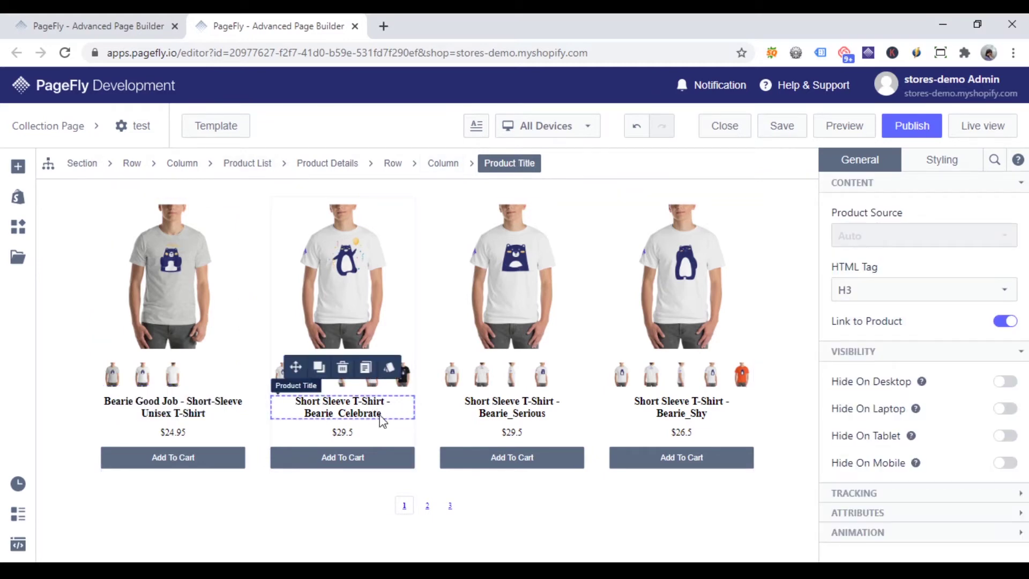
{"action": "left_click", "coordinate": [340, 432]}
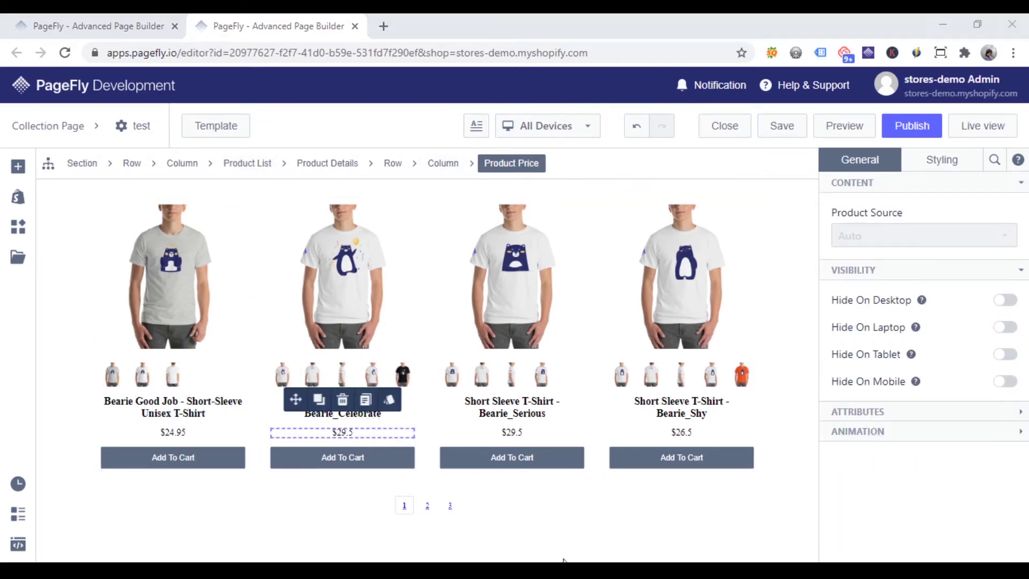
Set the Product List's content colour to red rgb(208, 2, 27) after trying yellow and purple
{"action": "left_click", "coordinate": [248, 169]}
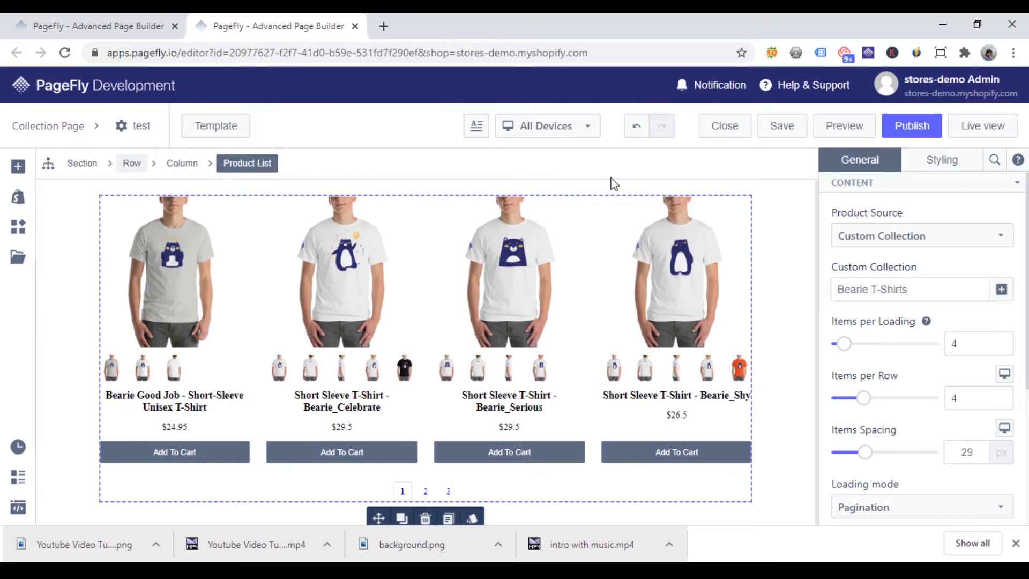
{"action": "left_click", "coordinate": [943, 169]}
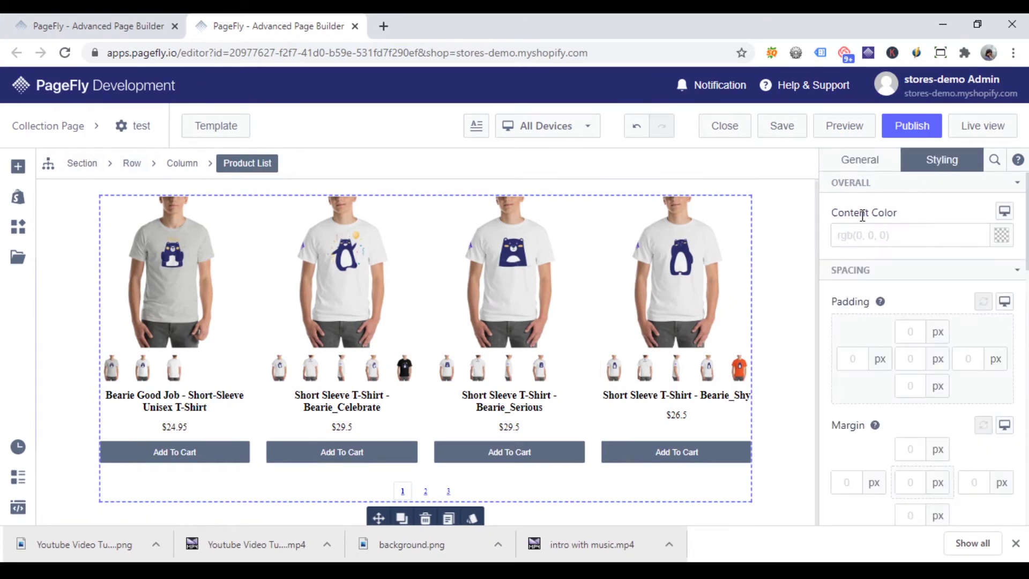
{"action": "scroll", "coordinate": [902, 309], "scroll_direction": "down", "scroll_amount": 5}
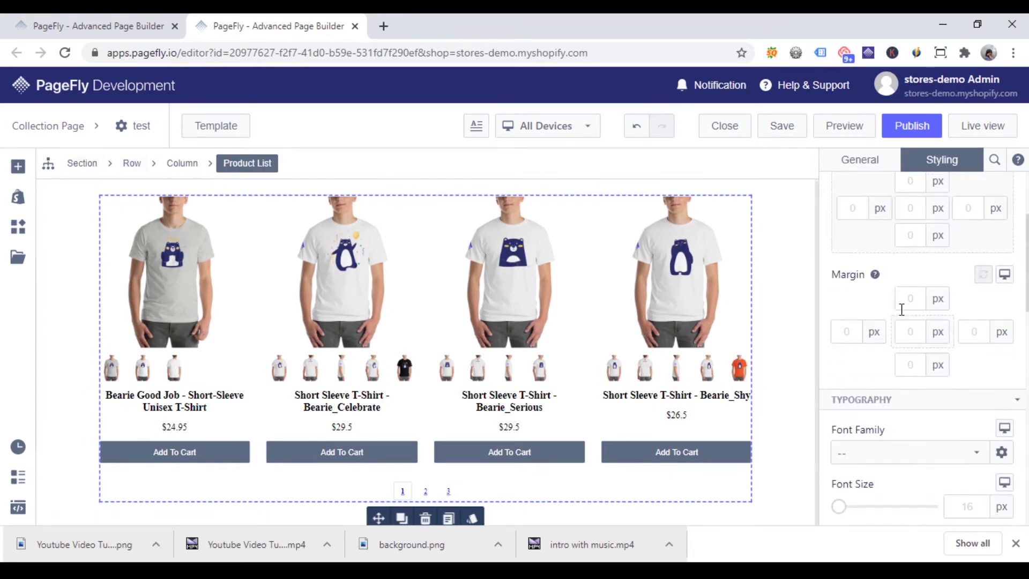
{"action": "scroll", "coordinate": [893, 346], "scroll_direction": "down", "scroll_amount": 5}
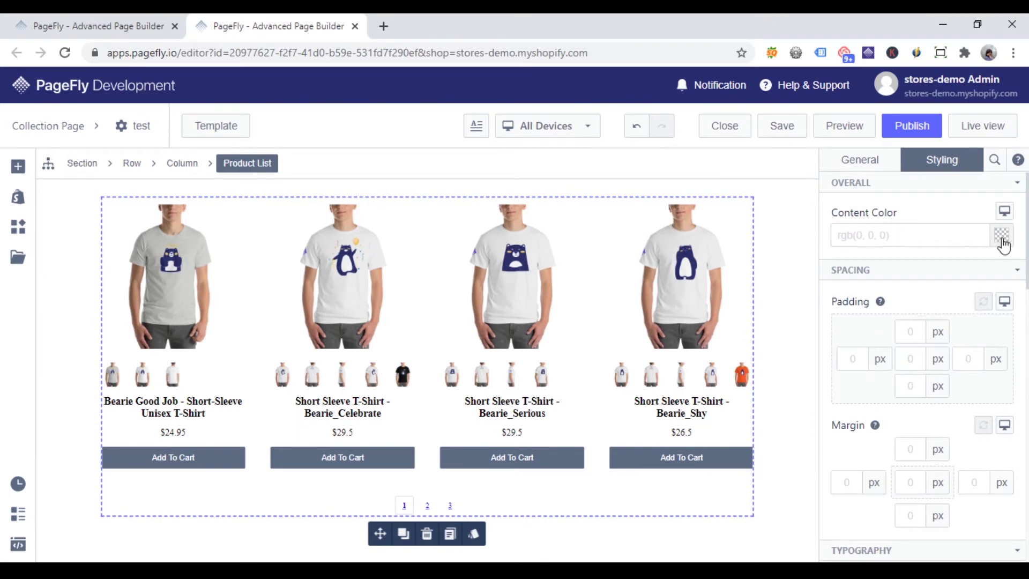
{"action": "left_click", "coordinate": [1003, 239]}
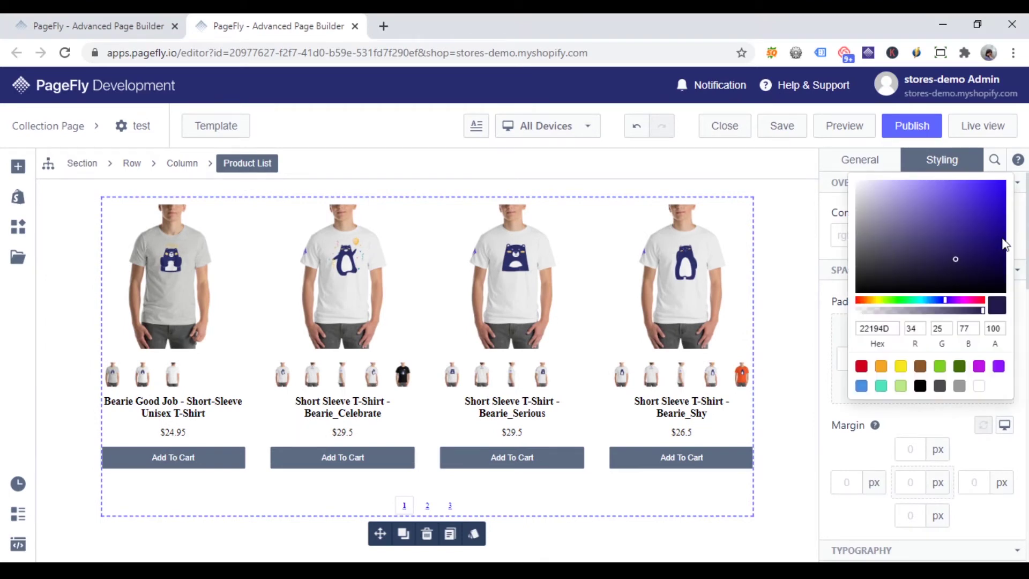
{"action": "left_click", "coordinate": [902, 370]}
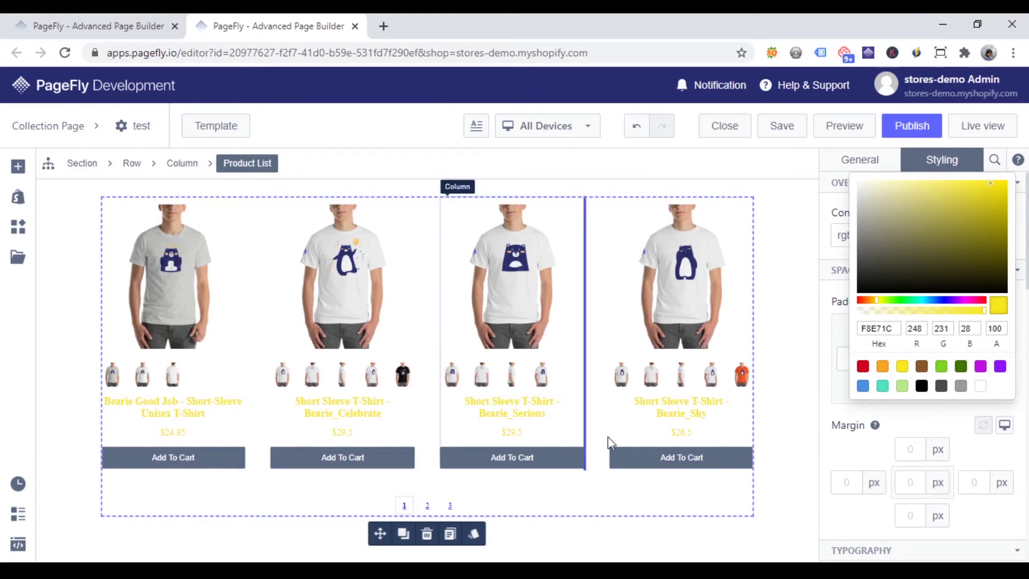
{"action": "left_click", "coordinate": [980, 367]}
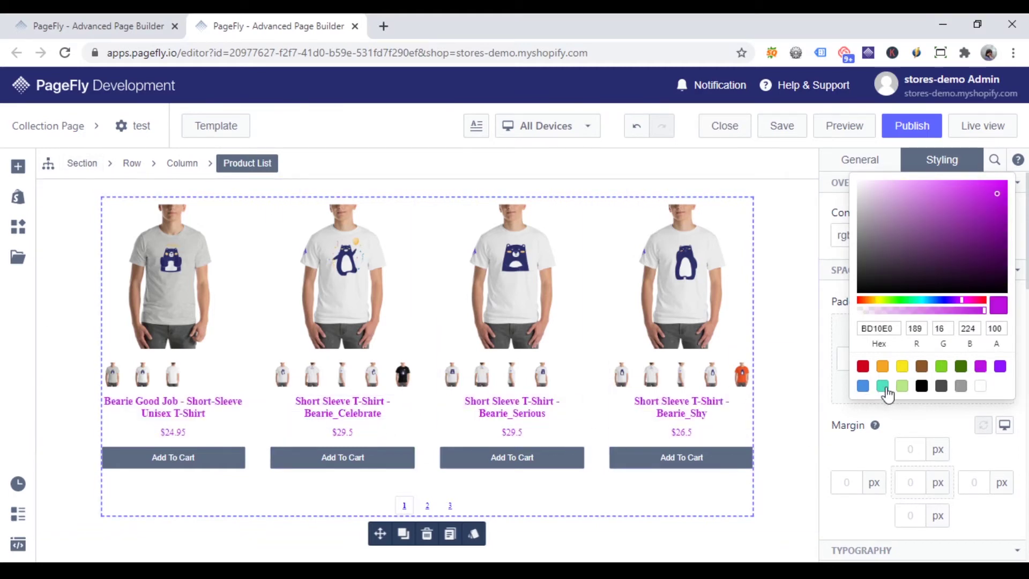
{"action": "left_click", "coordinate": [863, 366]}
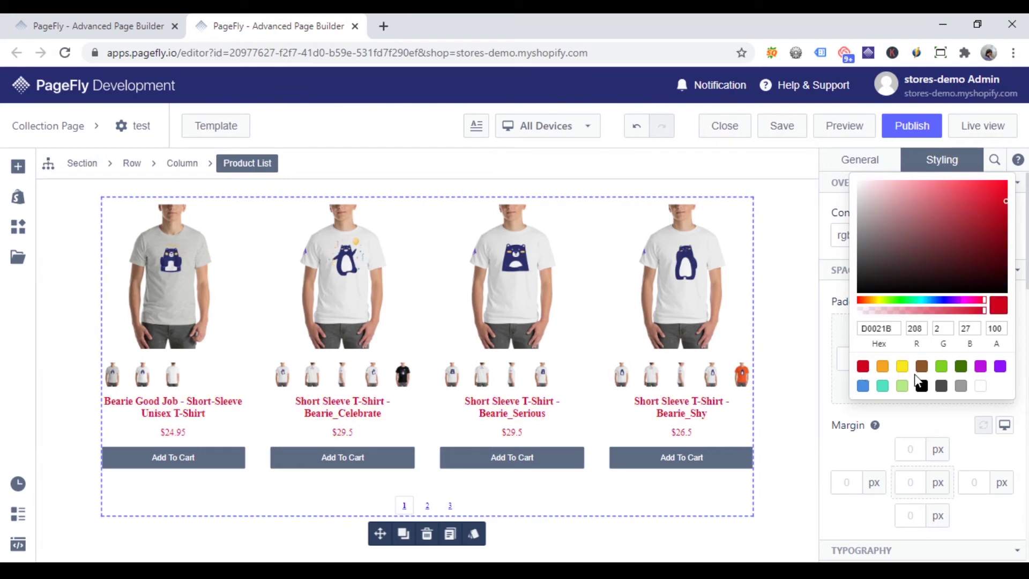
{"action": "left_click", "coordinate": [829, 302]}
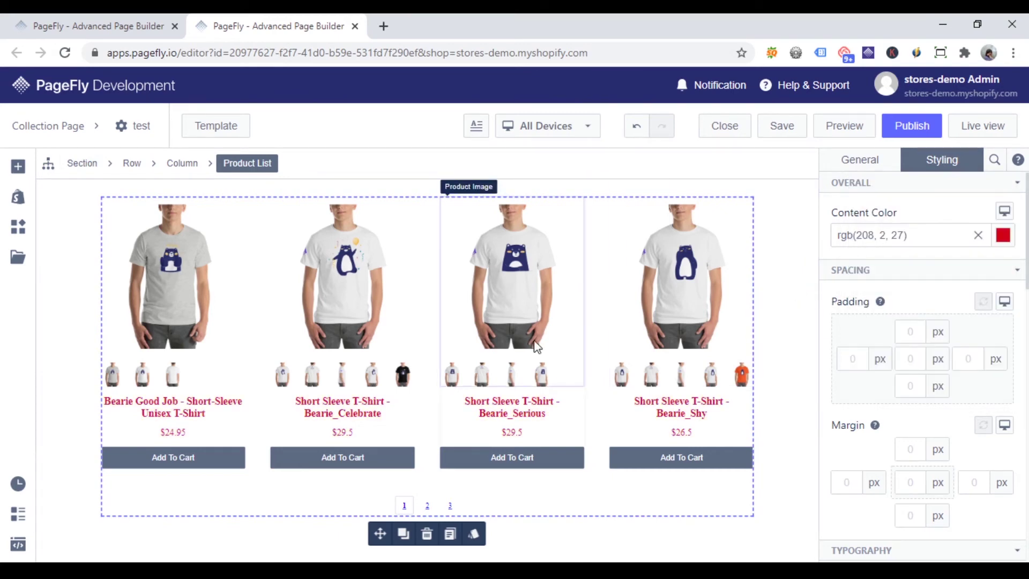
Give the product titles the brown content colour rgb(139, 87, 42), then select the section
{"action": "left_click", "coordinate": [220, 408]}
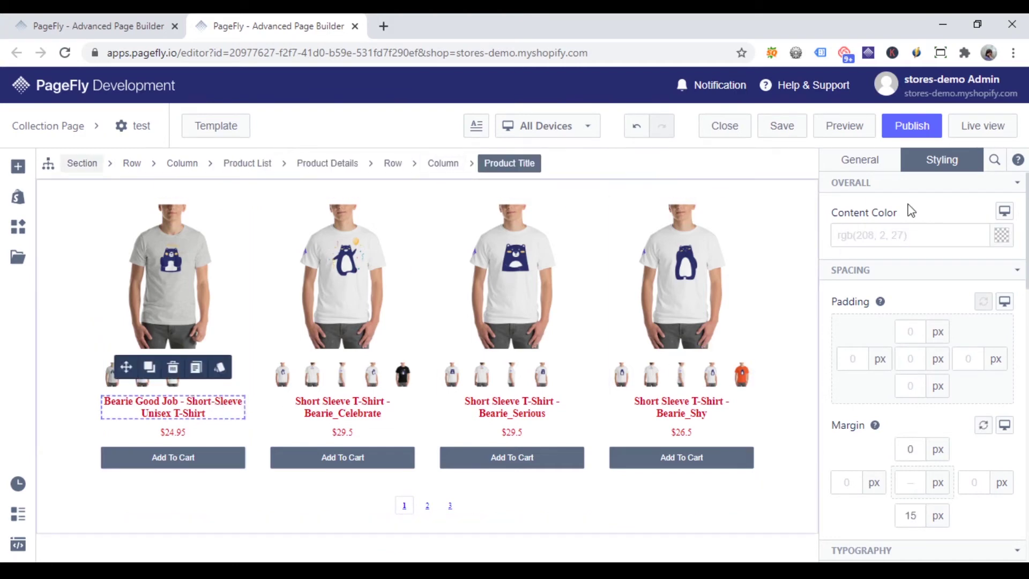
{"action": "left_click", "coordinate": [1010, 239]}
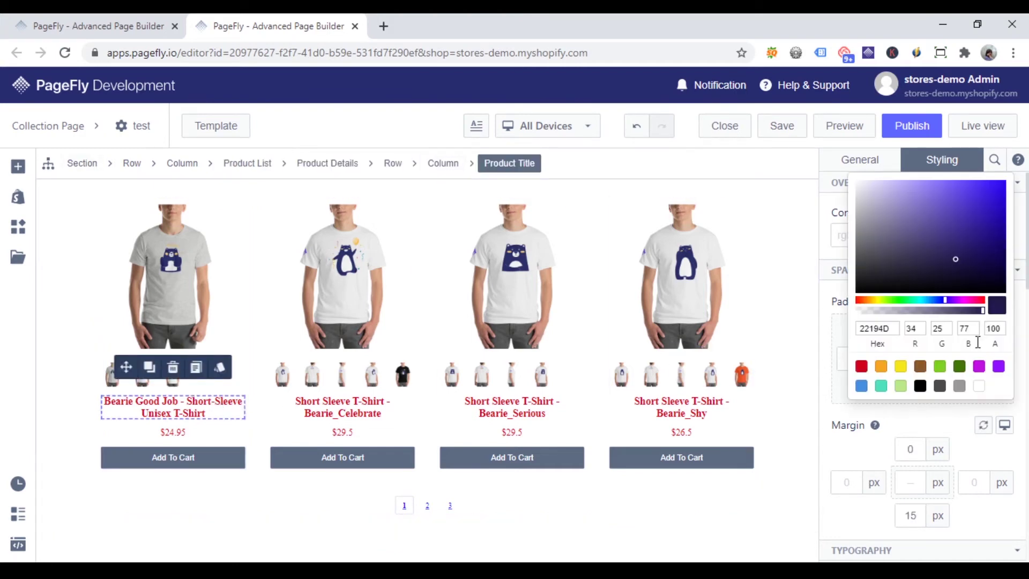
{"action": "left_click", "coordinate": [922, 367]}
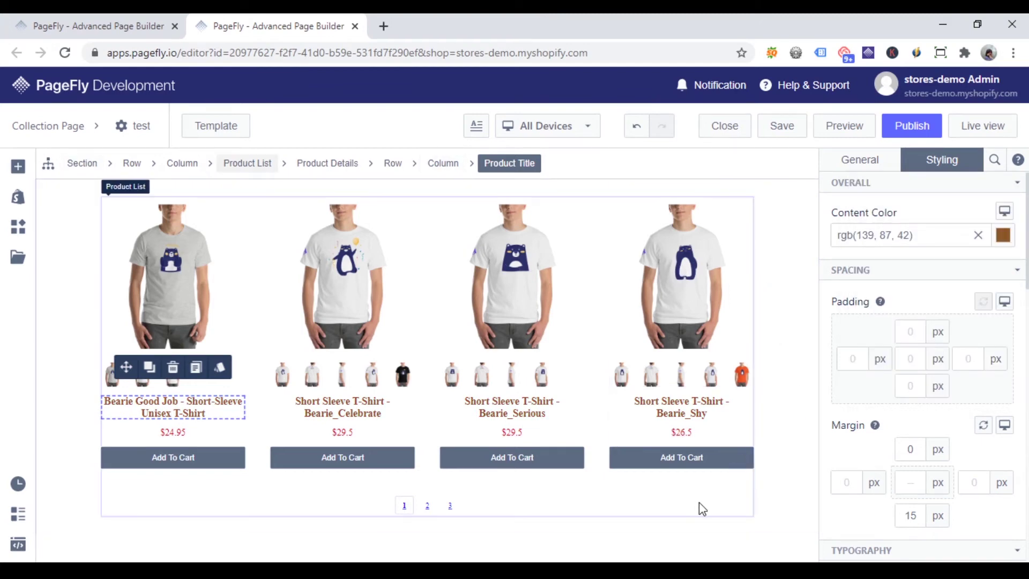
{"action": "left_click", "coordinate": [804, 449]}
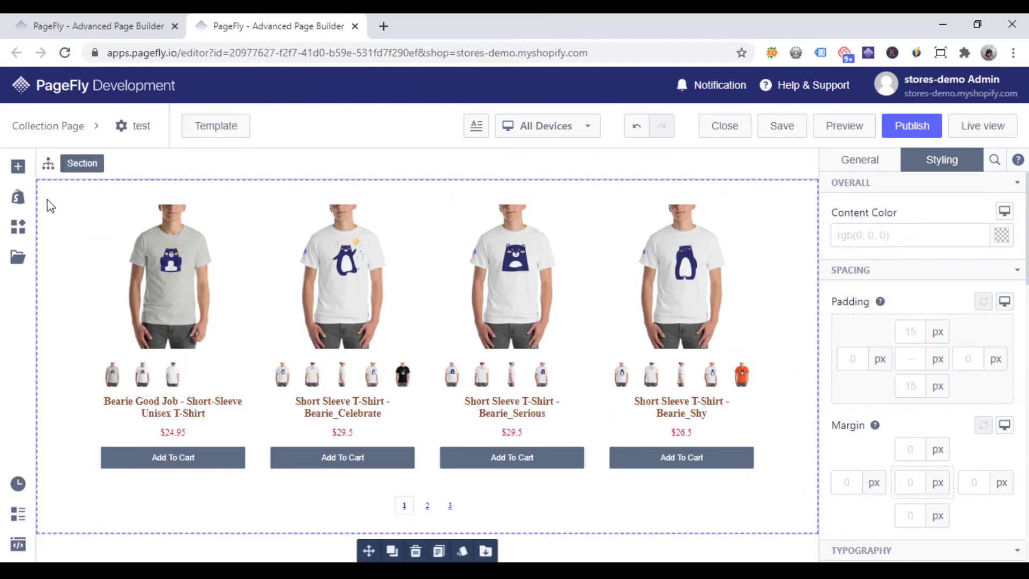
Place the Product Price $$$ layout under each price to show a struck-through compare-at price
{"action": "left_click", "coordinate": [19, 197]}
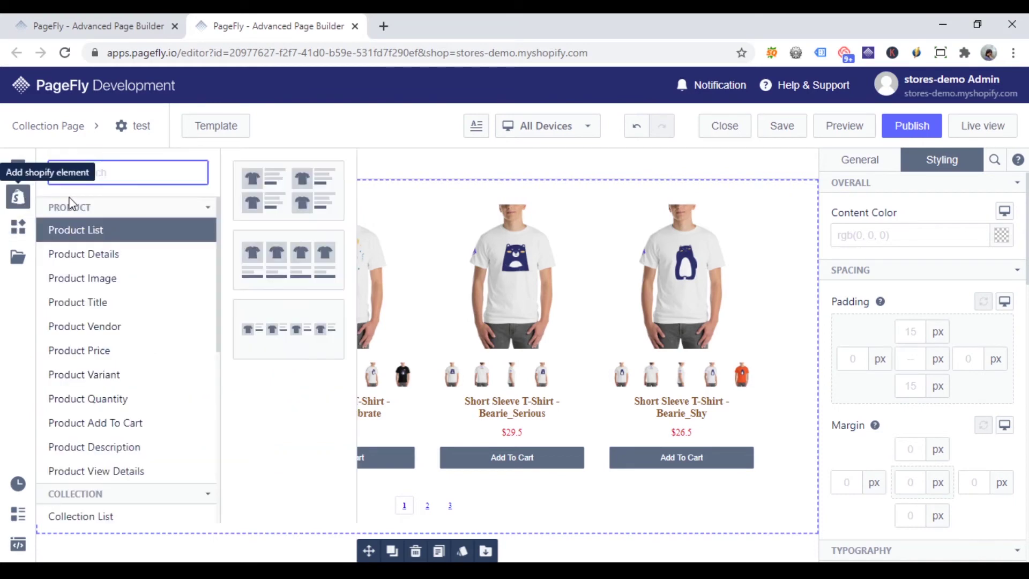
{"action": "scroll", "coordinate": [164, 300], "scroll_direction": "down", "scroll_amount": 3}
{"action": "scroll", "coordinate": [162, 322], "scroll_direction": "up", "scroll_amount": 3}
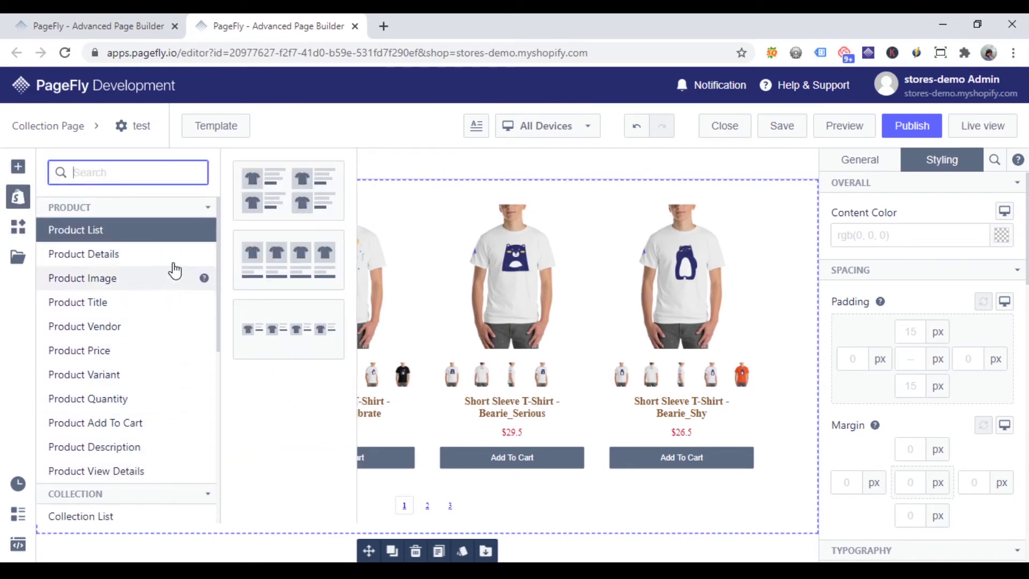
{"action": "left_click", "coordinate": [116, 358]}
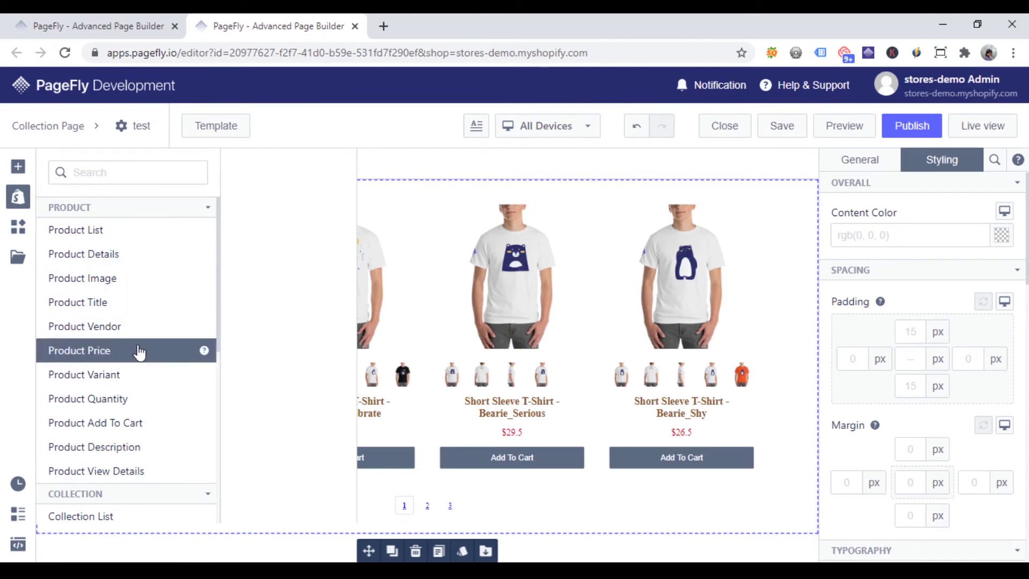
{"action": "mouse_move", "coordinate": [156, 354]}
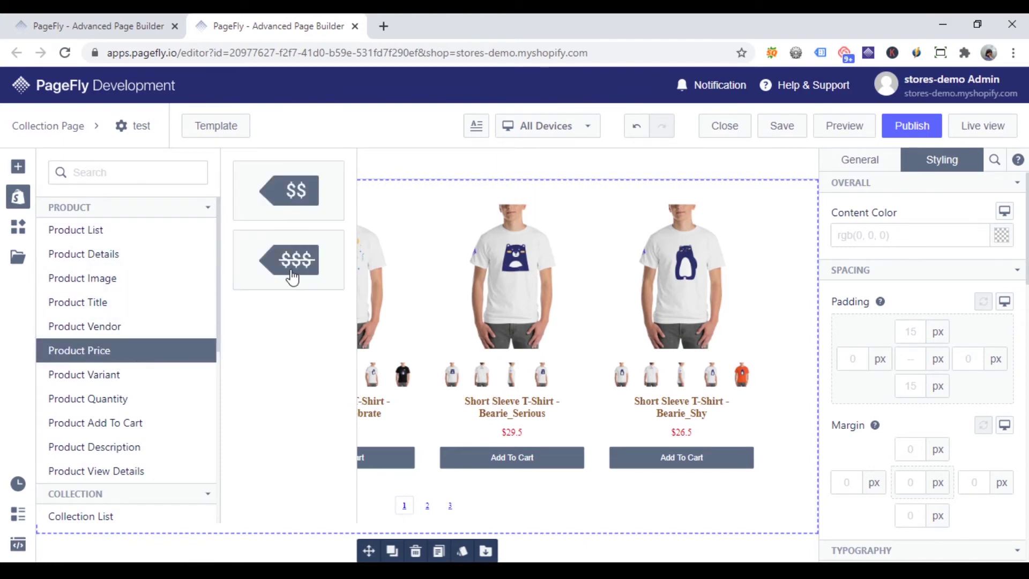
{"action": "left_click_drag", "start_coordinate": [291, 259], "coordinate": [181, 442]}
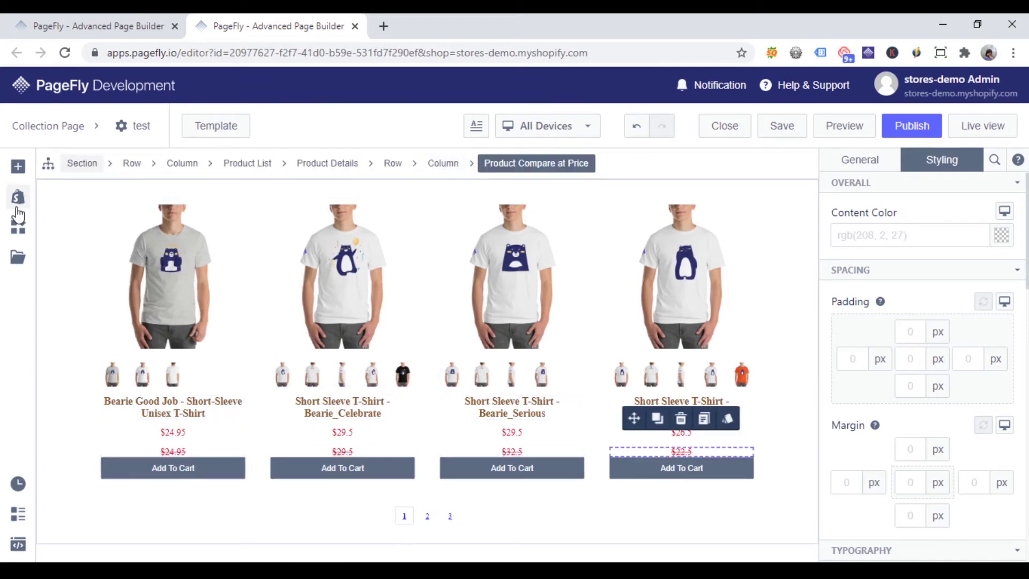
Add a Product Variant selector dropdown to each product card
{"action": "left_click", "coordinate": [17, 227]}
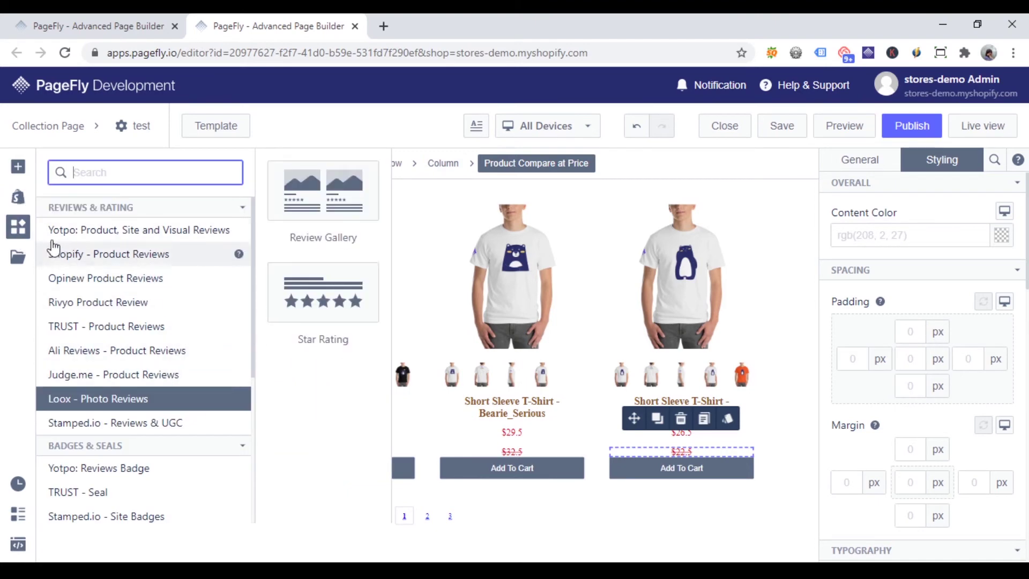
{"action": "left_click", "coordinate": [18, 197]}
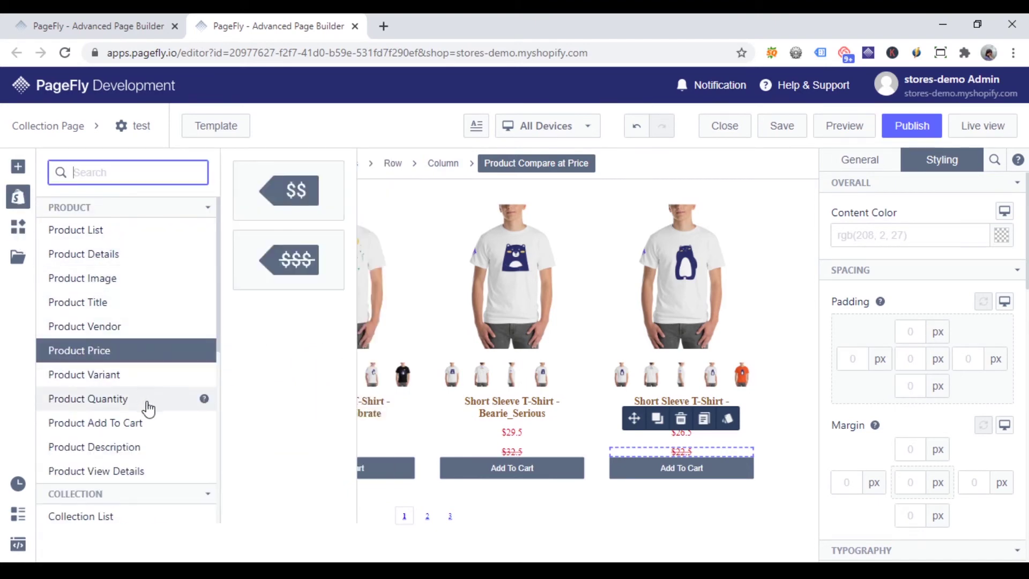
{"action": "mouse_move", "coordinate": [158, 384]}
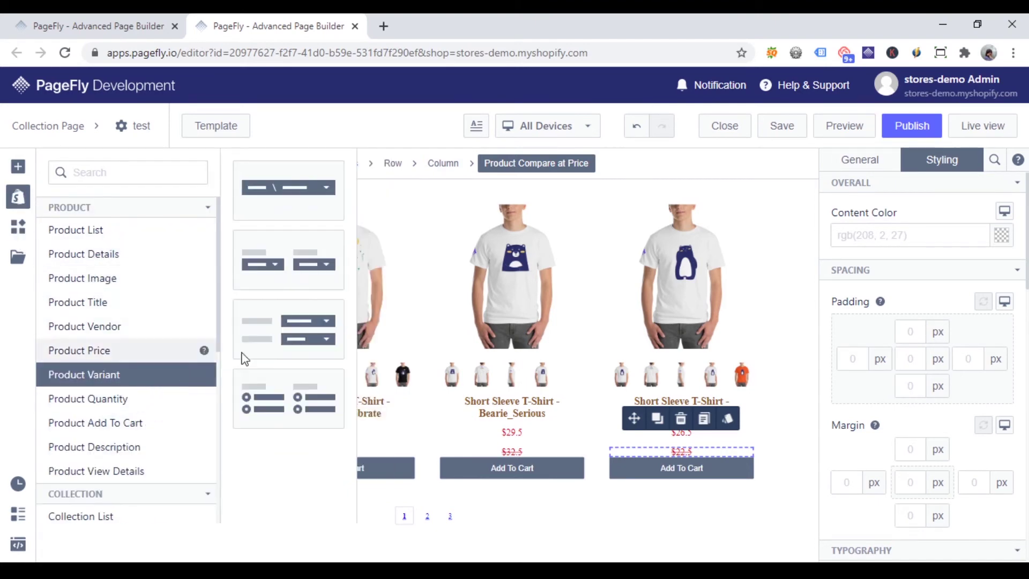
{"action": "left_click_drag", "start_coordinate": [312, 197], "coordinate": [192, 456]}
Switch the preview to Mobile and scroll through the product list
{"action": "left_click", "coordinate": [570, 134]}
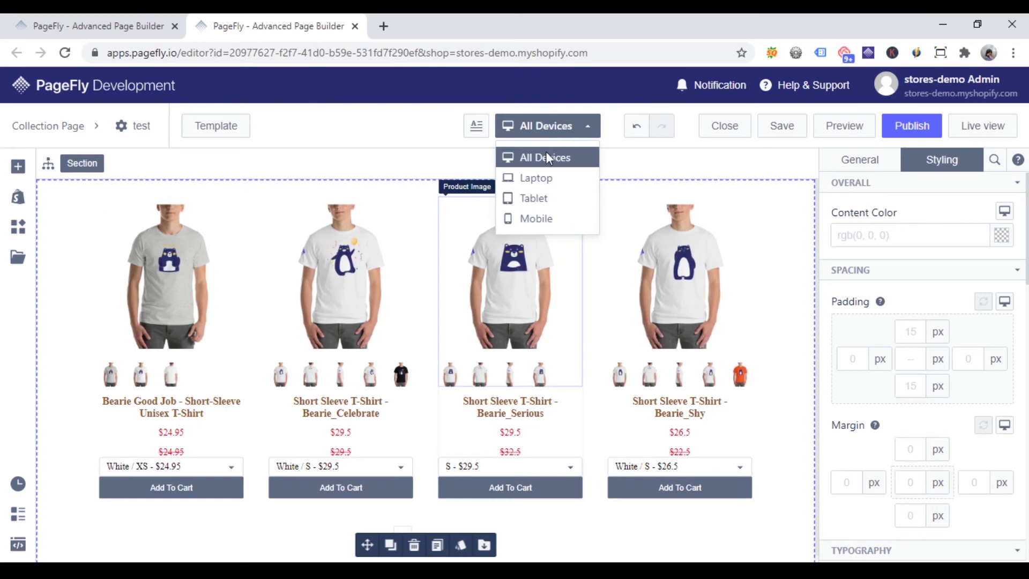
{"action": "left_click", "coordinate": [546, 220]}
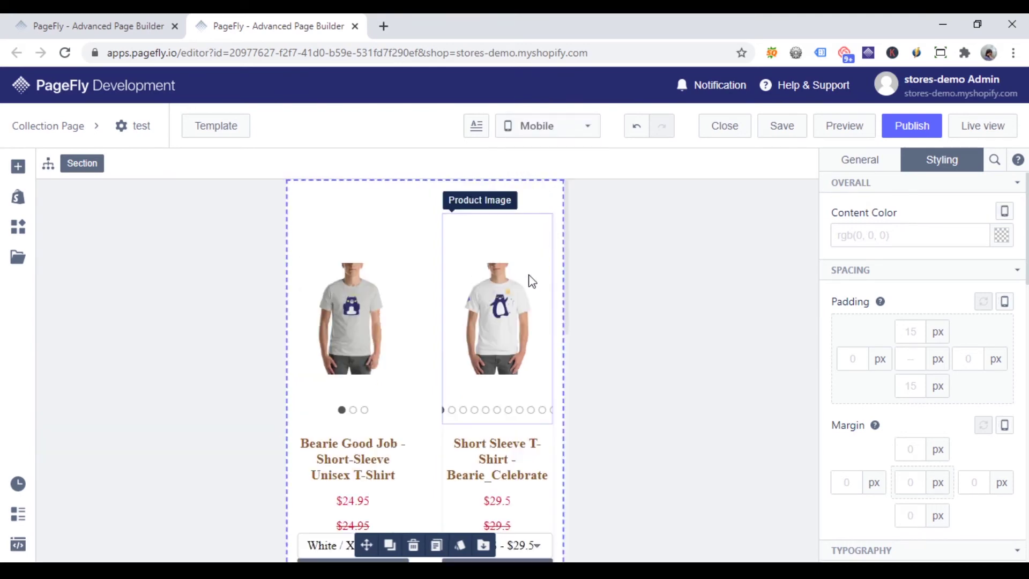
{"action": "scroll", "coordinate": [520, 311], "scroll_direction": "down", "scroll_amount": 3}
{"action": "scroll", "coordinate": [520, 326], "scroll_direction": "down", "scroll_amount": 5}
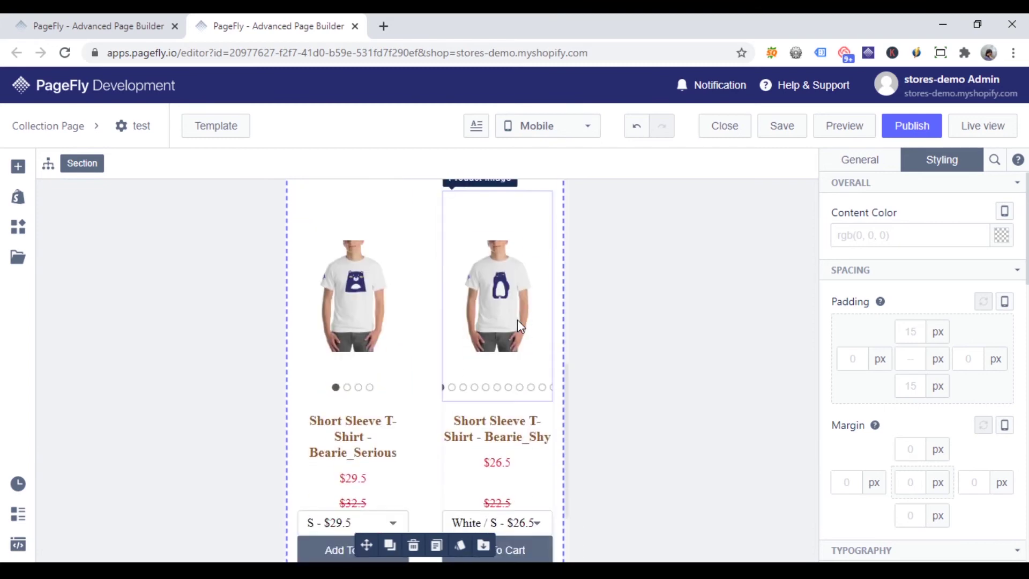
{"action": "scroll", "coordinate": [520, 326], "scroll_direction": "up", "scroll_amount": 1}
{"action": "scroll", "coordinate": [520, 326], "scroll_direction": "down", "scroll_amount": 8}
{"action": "scroll", "coordinate": [520, 326], "scroll_direction": "up", "scroll_amount": 4}
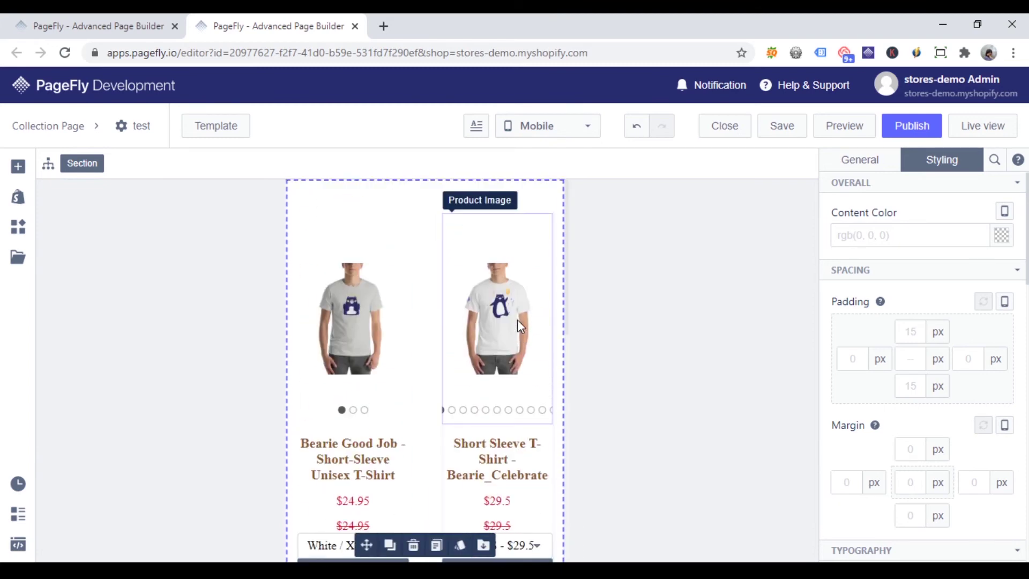
{"action": "scroll", "coordinate": [519, 317], "scroll_direction": "down", "scroll_amount": 2}
{"action": "scroll", "coordinate": [523, 321], "scroll_direction": "up", "scroll_amount": 2}
Select the Product List and try one item per row before returning to two
{"action": "left_click", "coordinate": [884, 160]}
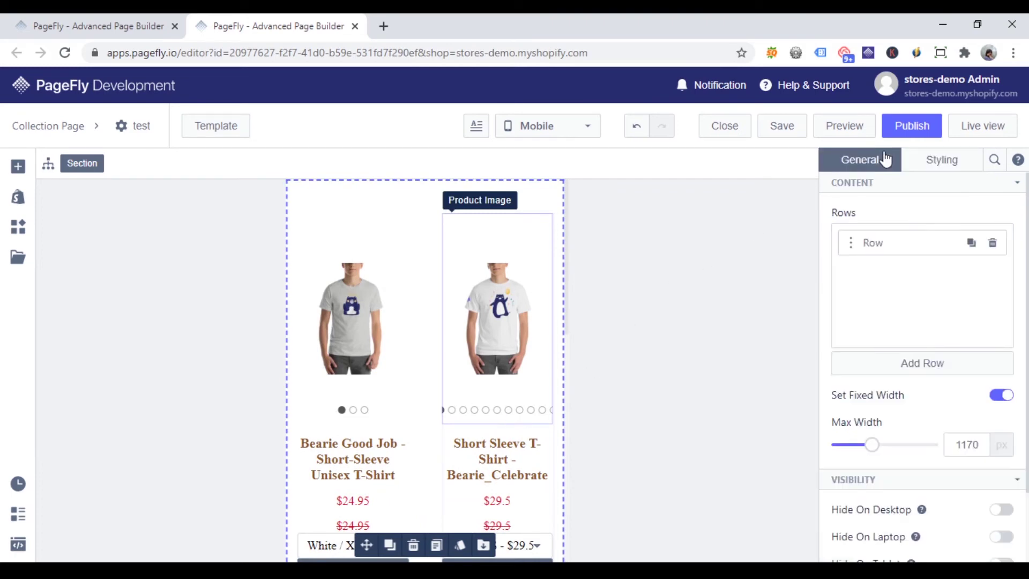
{"action": "left_click", "coordinate": [351, 321]}
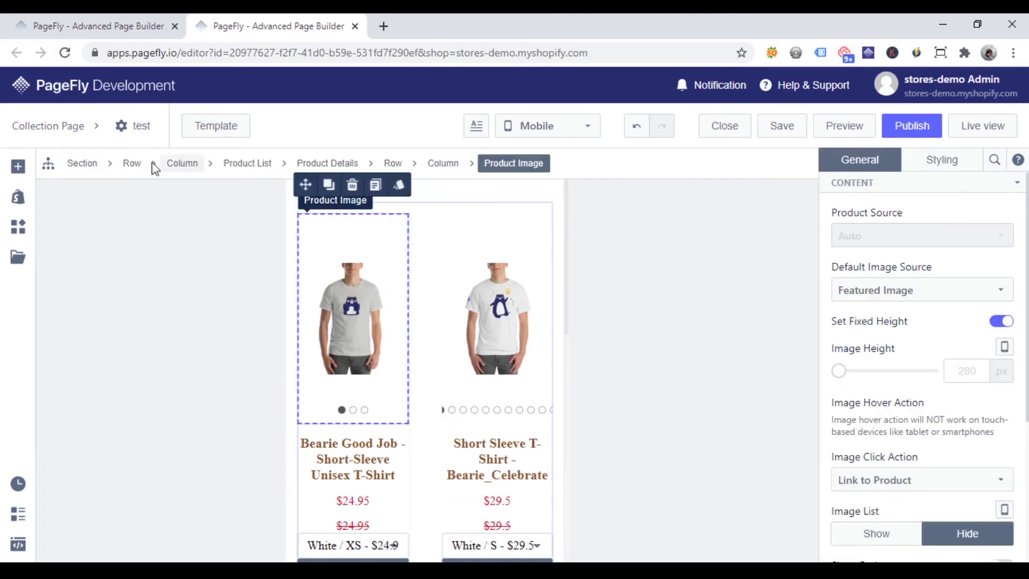
{"action": "left_click", "coordinate": [251, 167]}
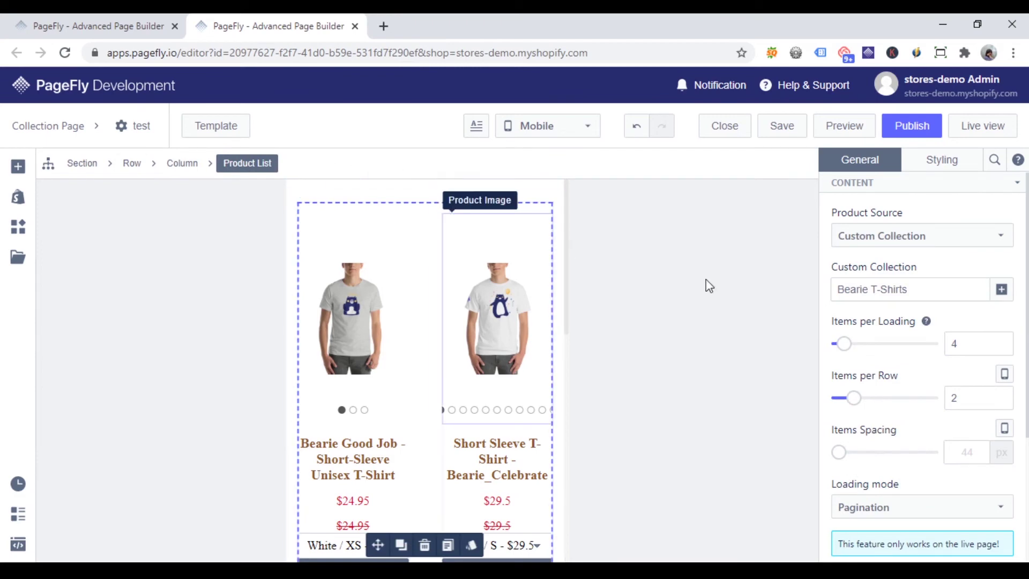
{"action": "left_click_drag", "start_coordinate": [854, 398], "coordinate": [854, 398]}
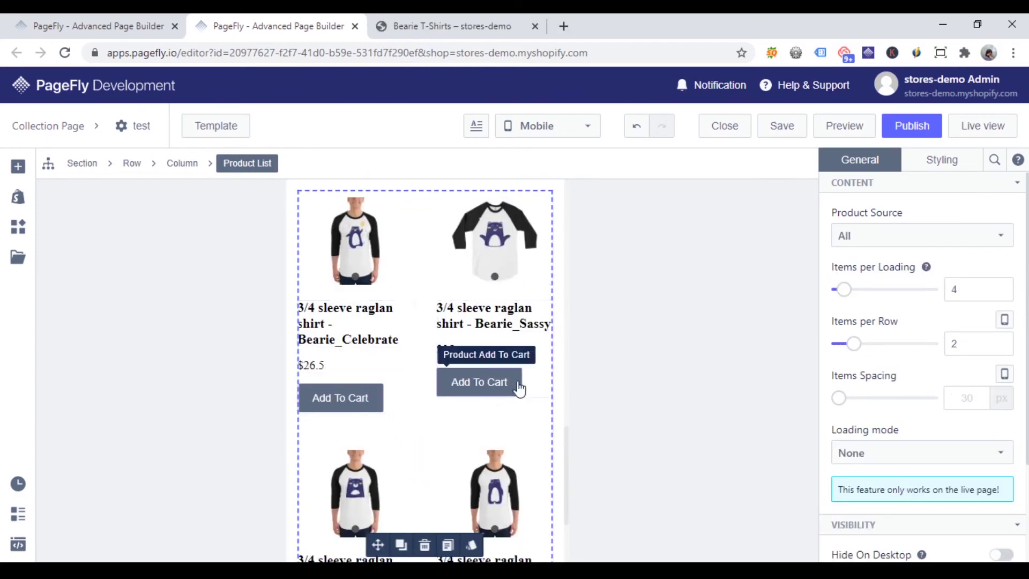
Close the Shopify elements panel and return to All Devices with four T-shirts per row
{"action": "scroll", "coordinate": [429, 448], "scroll_direction": "down", "scroll_amount": 1}
{"action": "scroll", "coordinate": [429, 448], "scroll_direction": "down", "scroll_amount": 1}
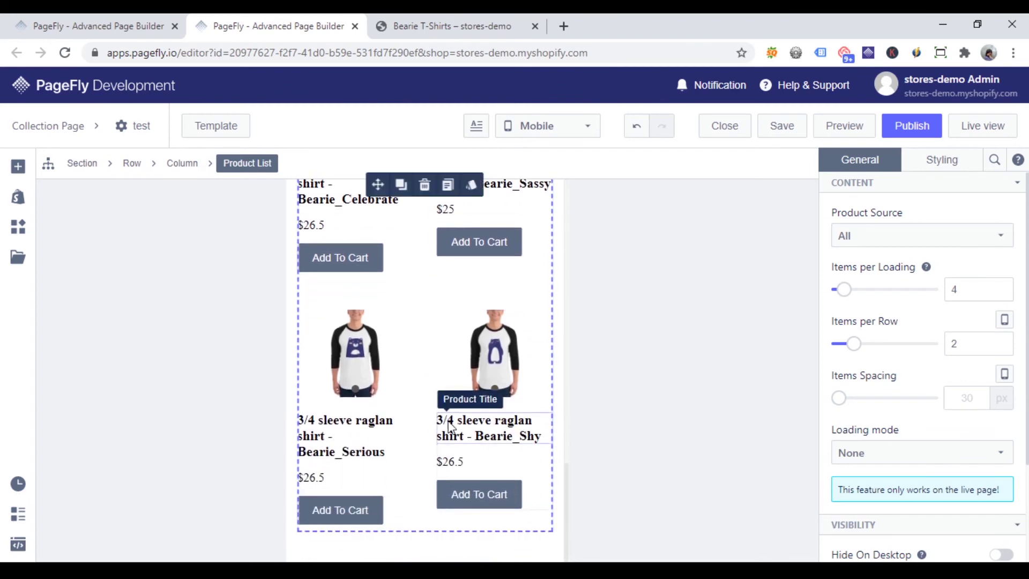
{"action": "scroll", "coordinate": [402, 356], "scroll_direction": "up", "scroll_amount": 4}
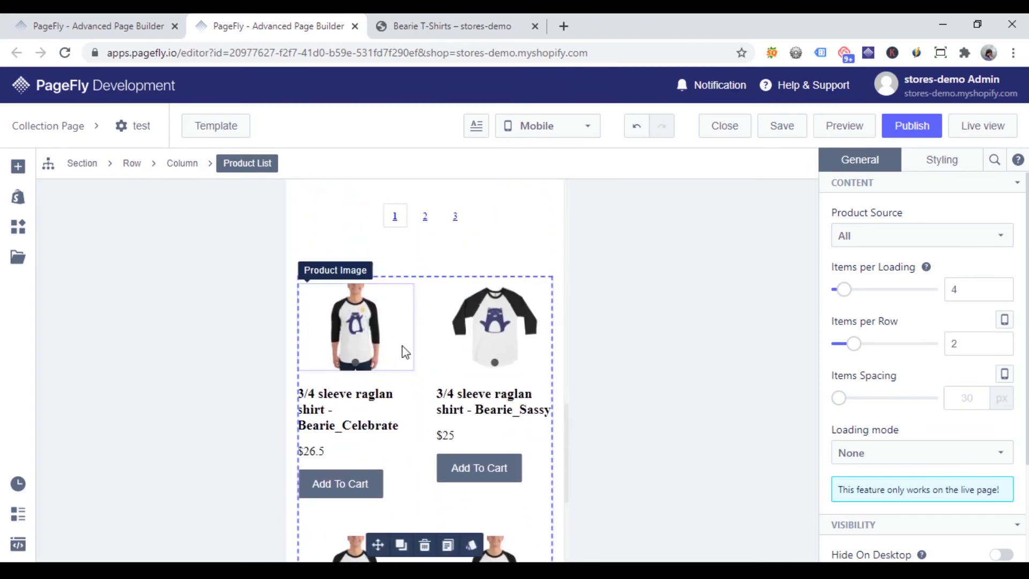
{"action": "scroll", "coordinate": [405, 352], "scroll_direction": "down", "scroll_amount": 1}
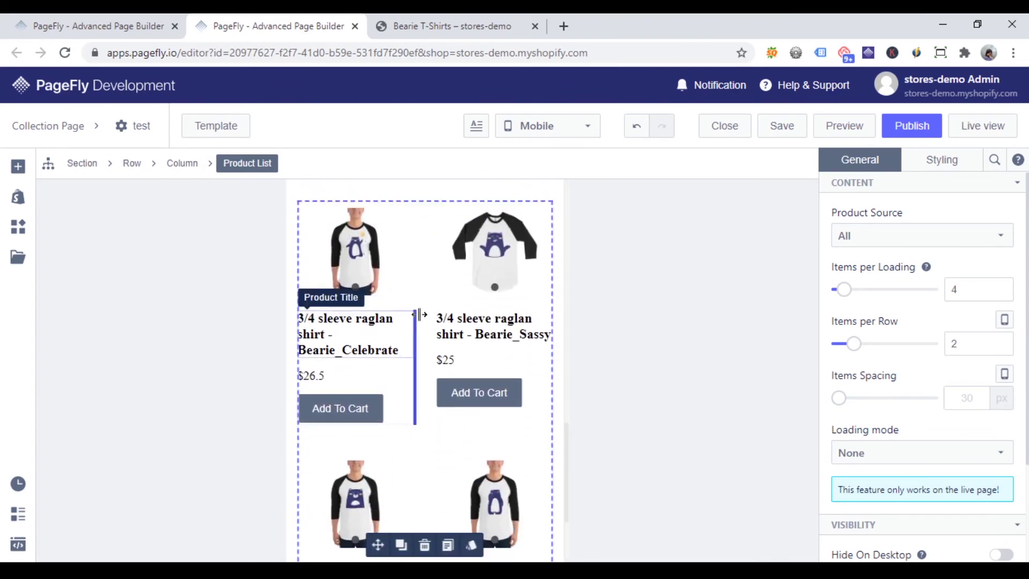
{"action": "left_click", "coordinate": [18, 199]}
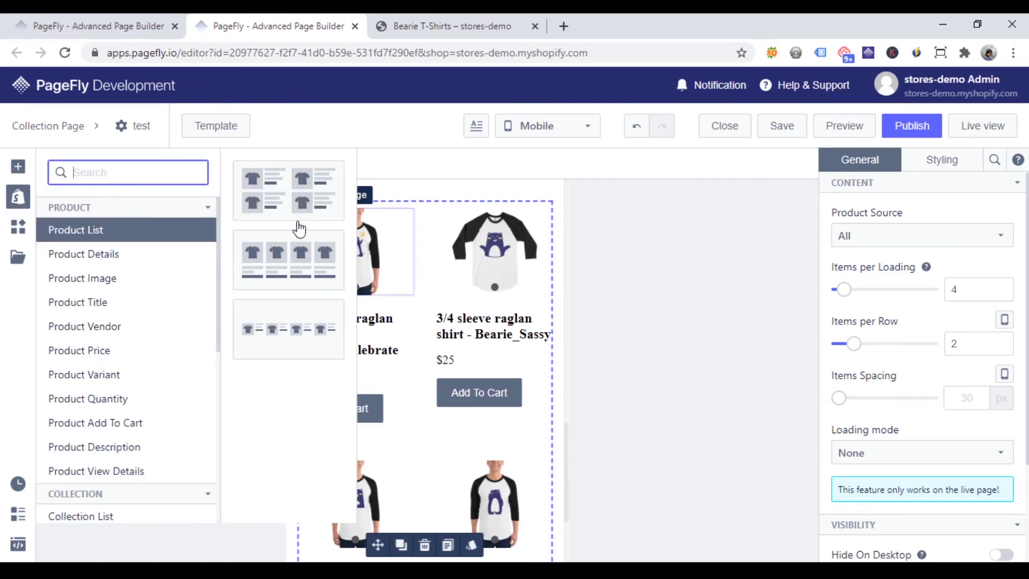
{"action": "left_click", "coordinate": [444, 211]}
{"action": "left_click_drag", "start_coordinate": [442, 193], "coordinate": [420, 347]}
{"action": "scroll", "coordinate": [510, 358], "scroll_direction": "down", "scroll_amount": 7}
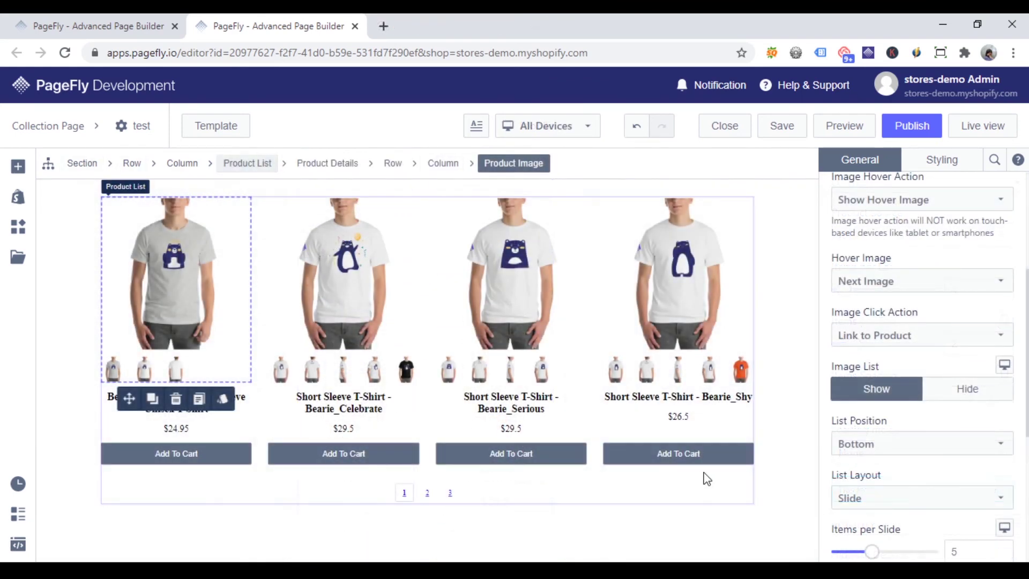
Reselect the whole Bearie T-Shirts Product List to save the 'test' collection page
{"action": "left_click", "coordinate": [690, 471]}
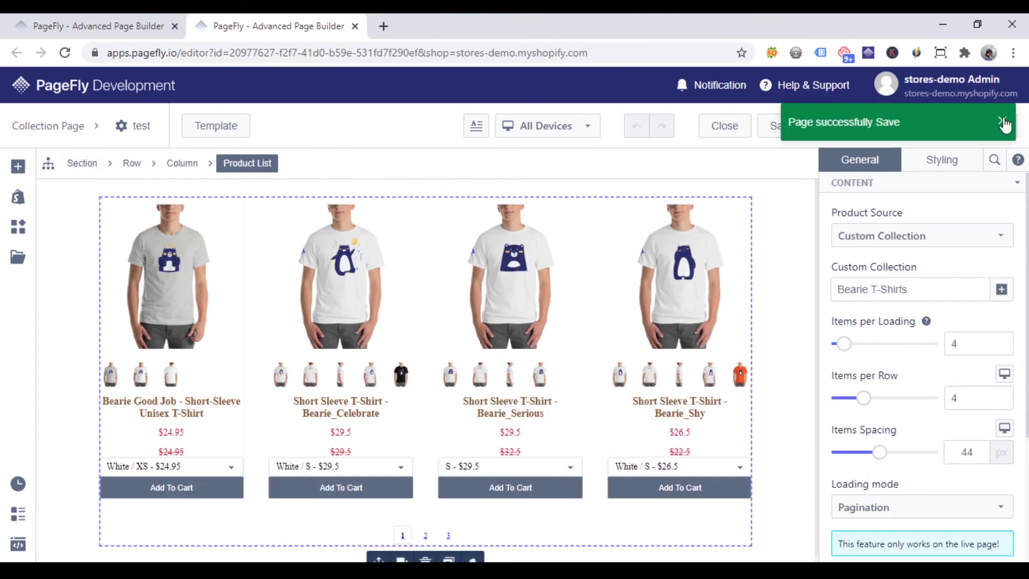
Dismiss the save confirmation and publish the 'test' collection page
{"action": "left_click", "coordinate": [1003, 123]}
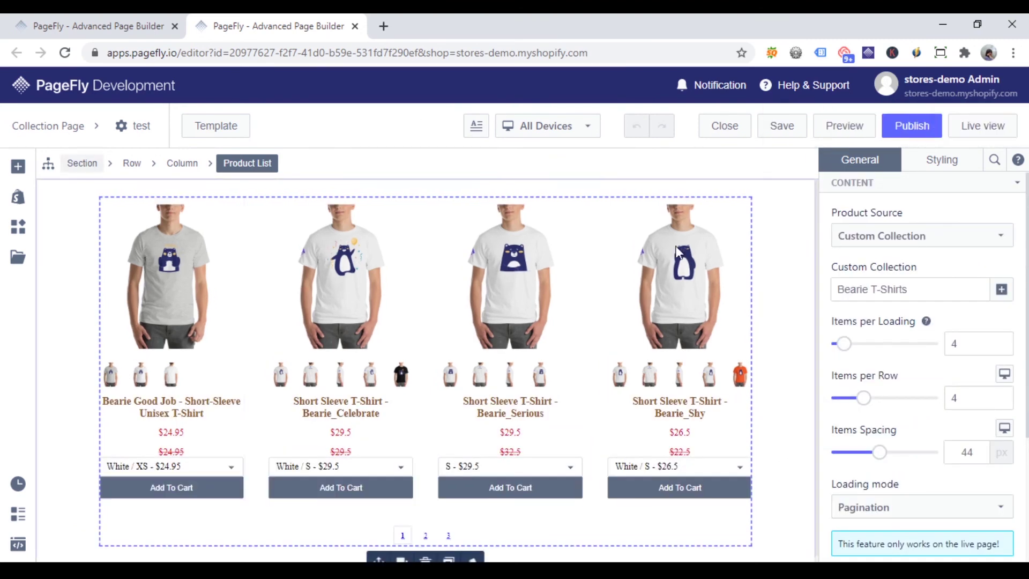
{"action": "left_click", "coordinate": [921, 133]}
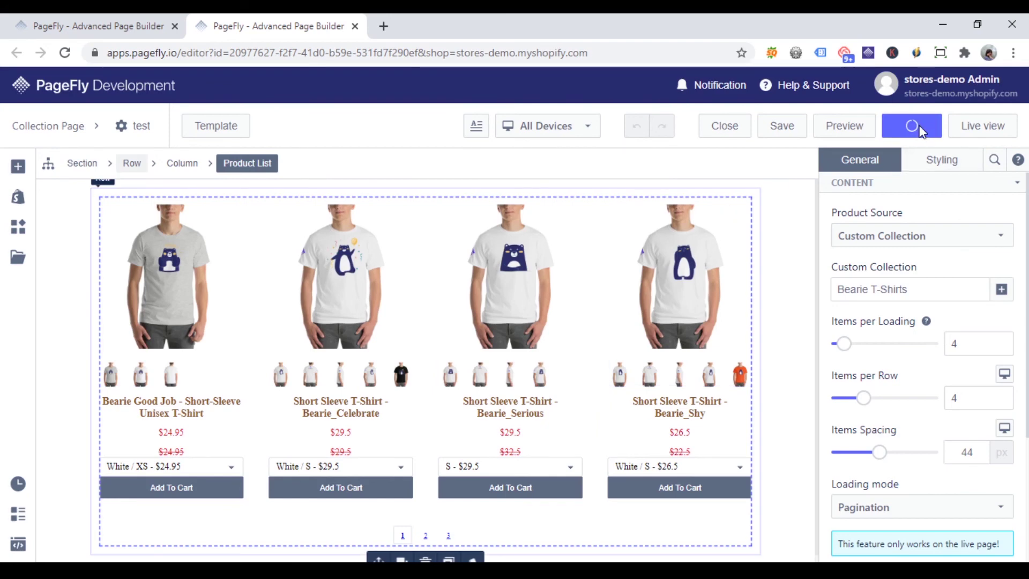